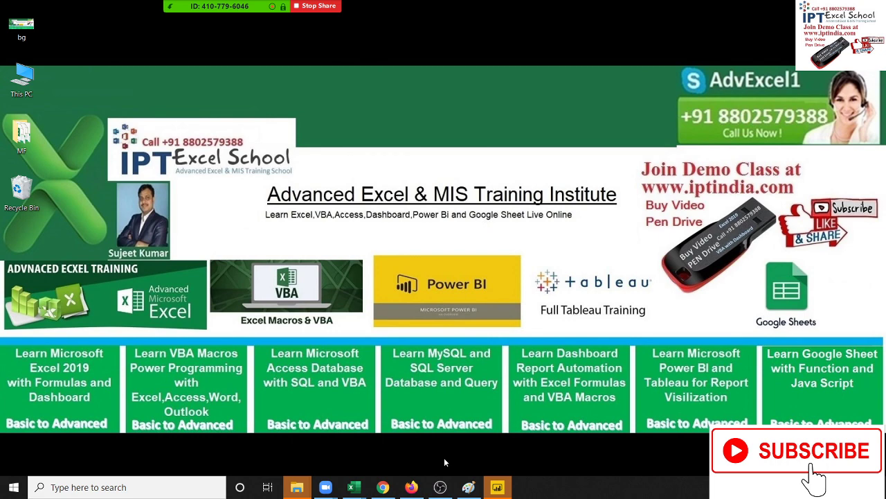
Step: Start Power BI Desktop from the taskbar and nudge its start screen back to centre
left_click(499, 487)
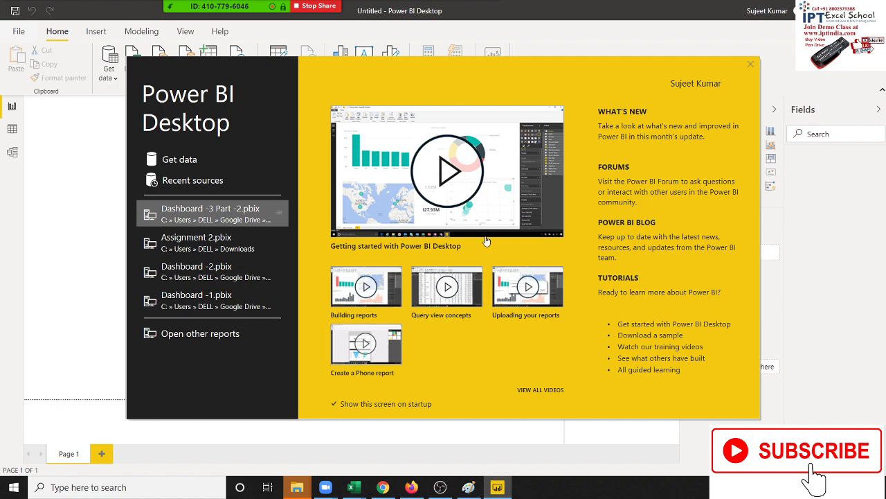
mouse_move(481, 88)
left_mouse_down()
mouse_move(435, 81)
mouse_move(438, 70)
left_mouse_up()
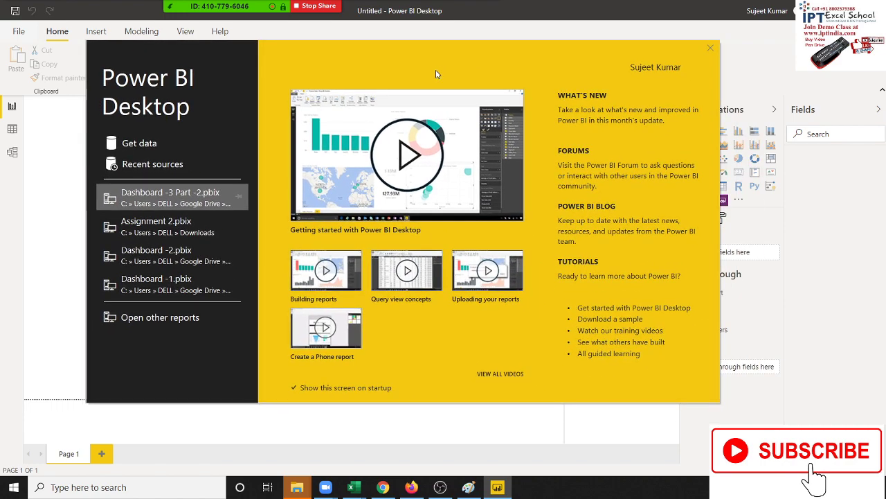
mouse_move(438, 70)
left_mouse_down()
mouse_move(494, 112)
mouse_move(446, 89)
left_mouse_up()
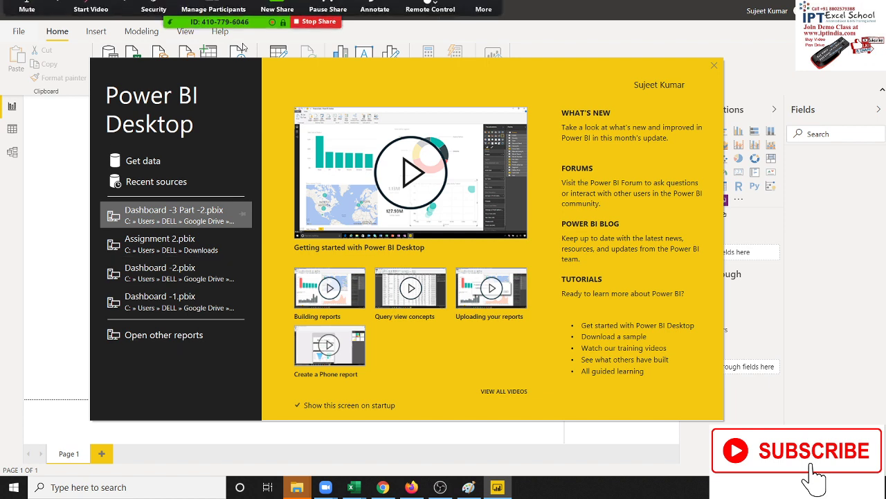
mouse_move(244, 5)
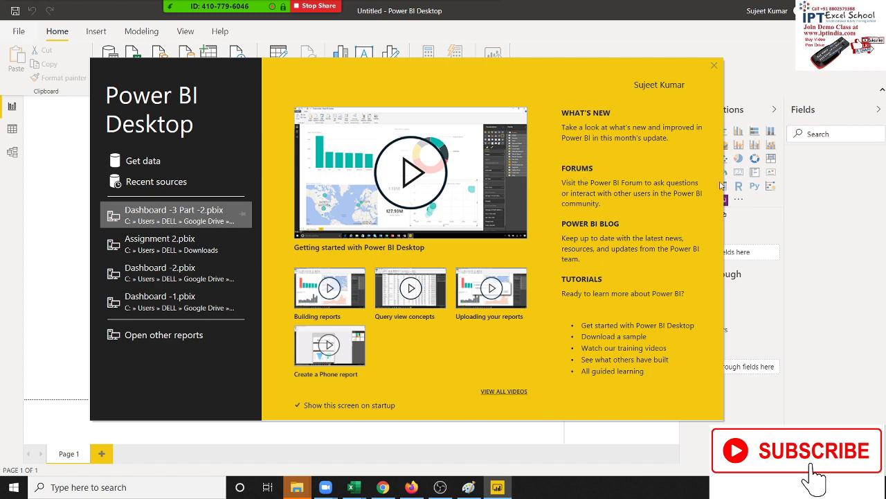
Step: Close the start screen, add Page 2 and Page 3, and return to Page 1
left_click(714, 66)
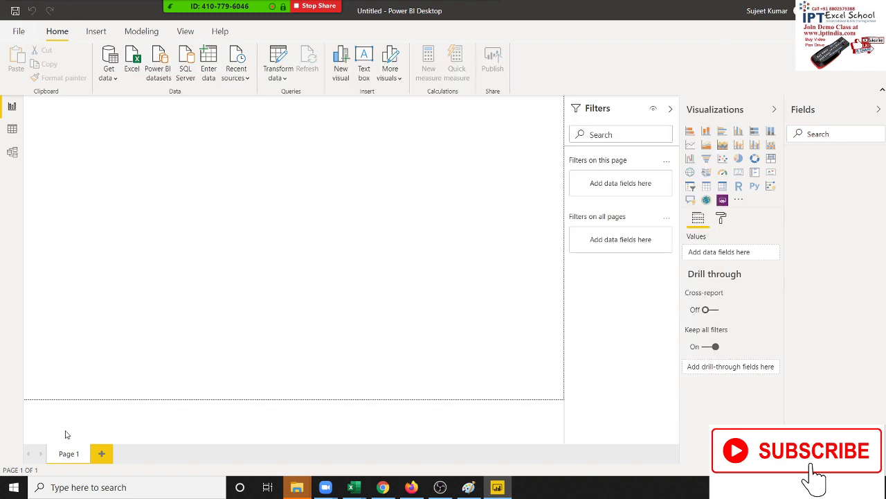
left_click(106, 453)
left_click(147, 453)
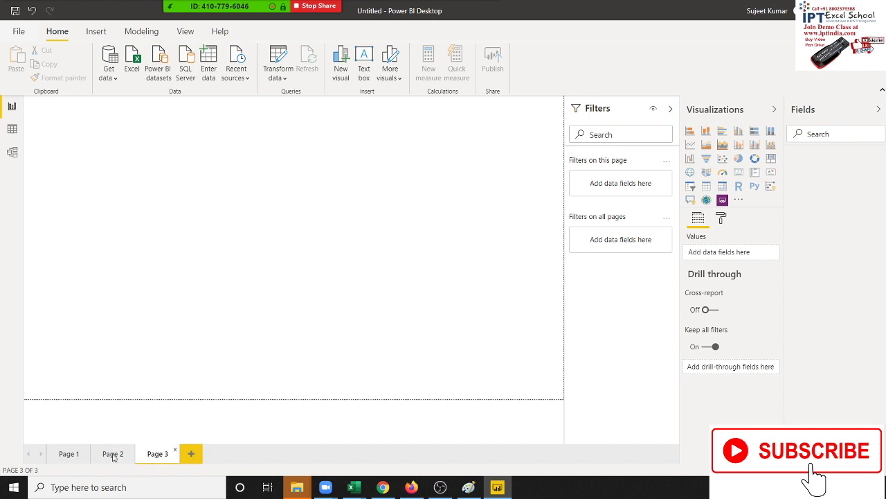
left_click(74, 453)
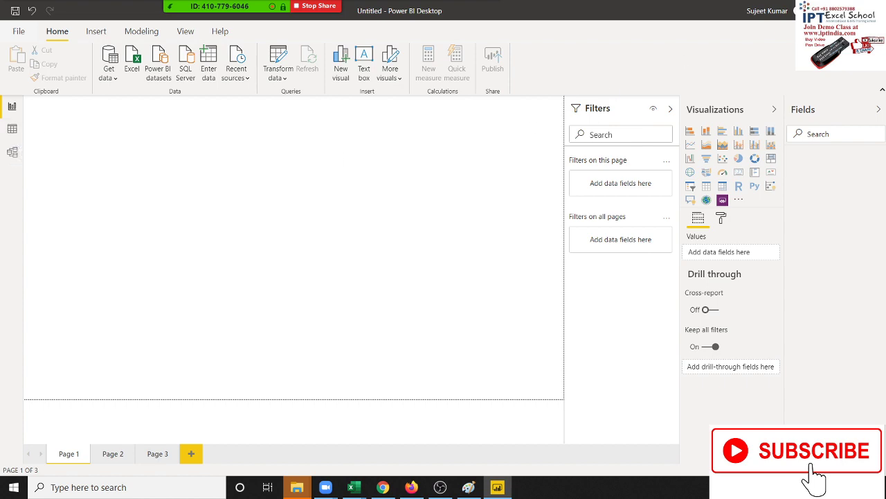
Step: Refresh the desktop, bring Power BI back, and show the common data sources list
key("super+d")
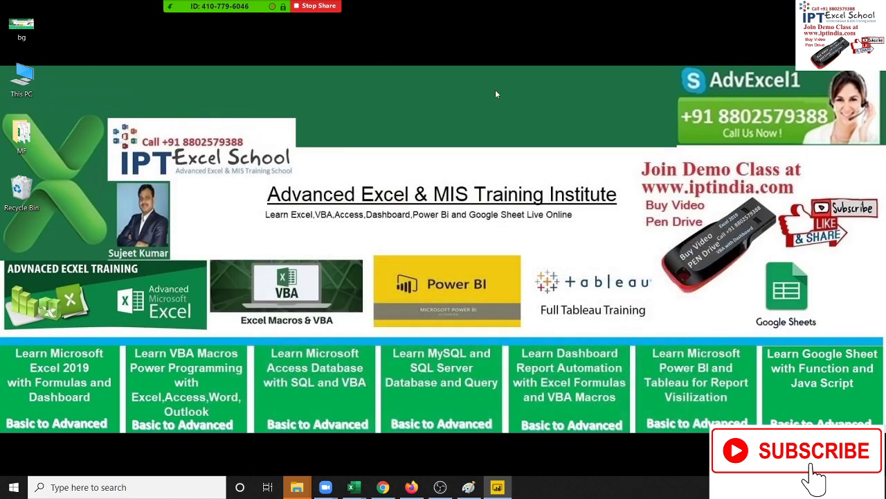
right_click(495, 91)
left_click(529, 126)
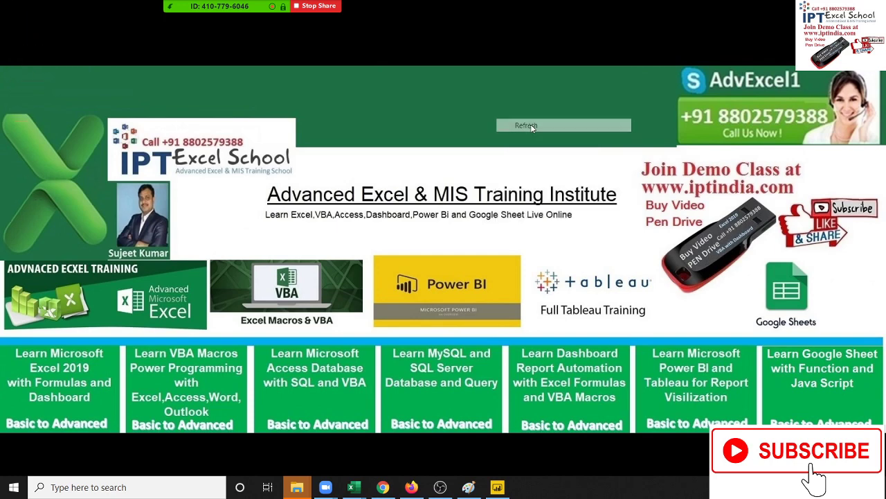
left_click(497, 488)
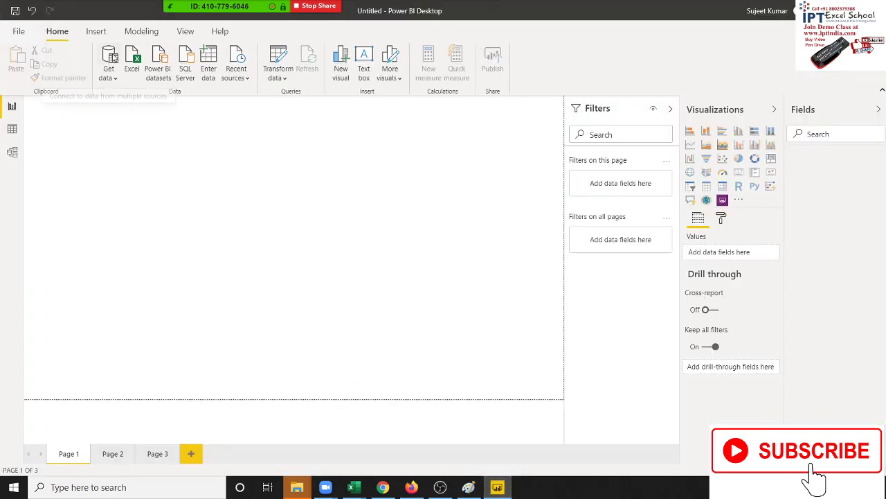
left_click(112, 86)
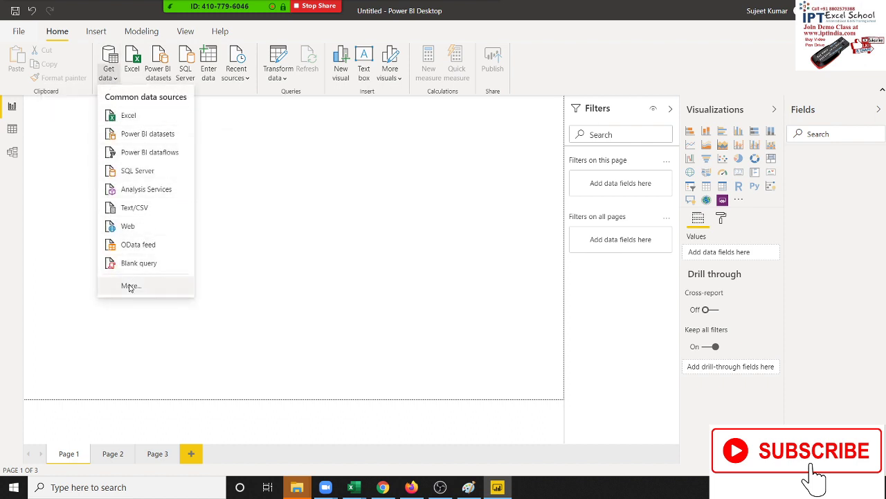
Step: Browse the Get Data connector categories, then connect to an Excel workbook under File
left_click(131, 285)
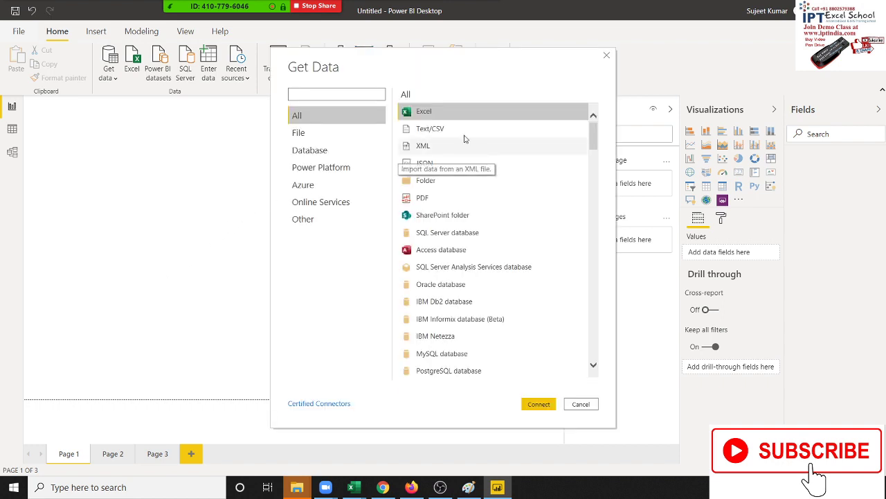
left_click(339, 134)
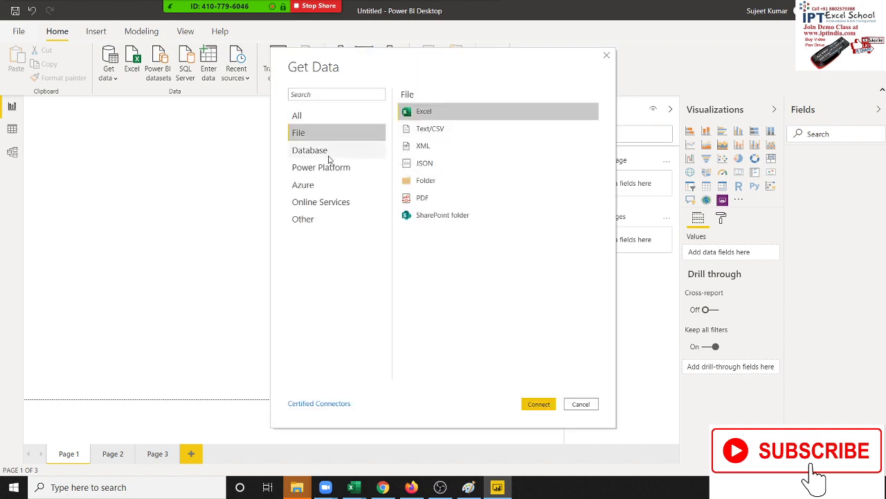
left_click(329, 156)
left_click(327, 171)
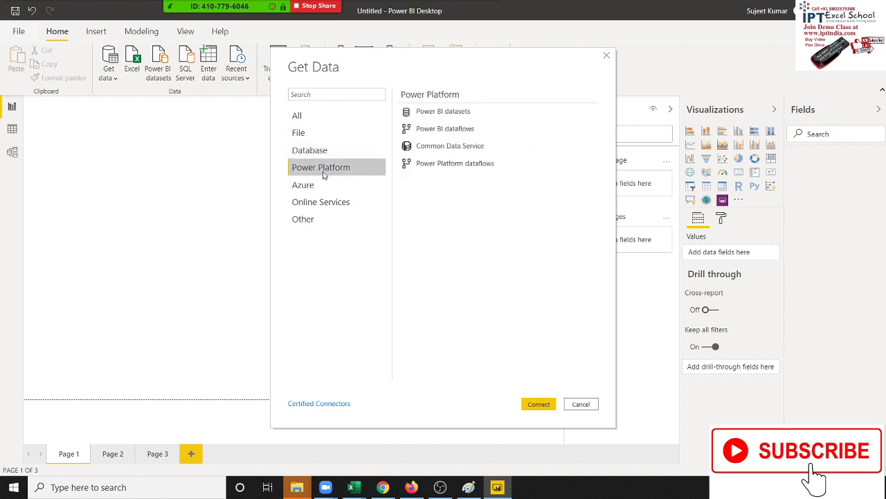
left_click(314, 187)
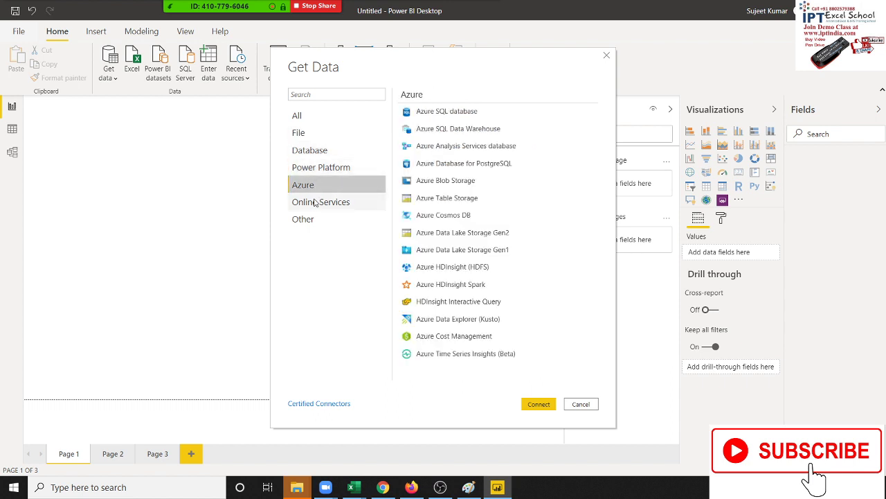
left_click(317, 203)
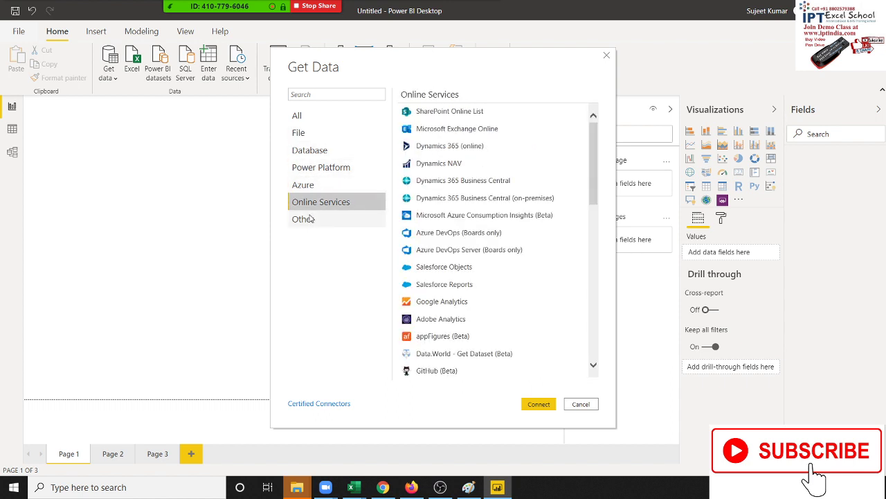
left_click(311, 220)
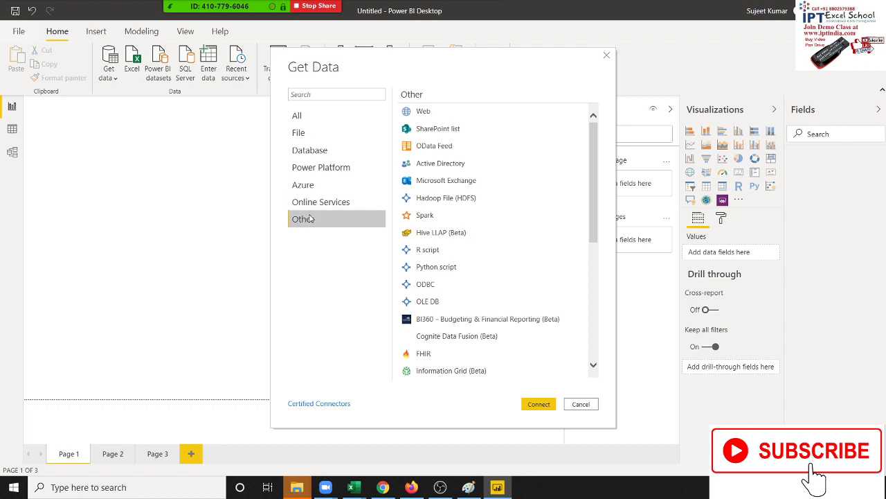
left_click(315, 139)
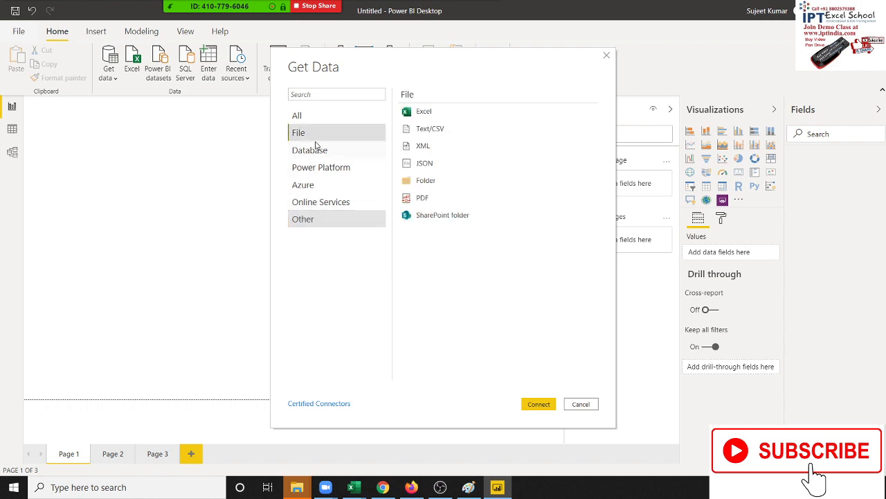
left_click(421, 113)
left_click(535, 404)
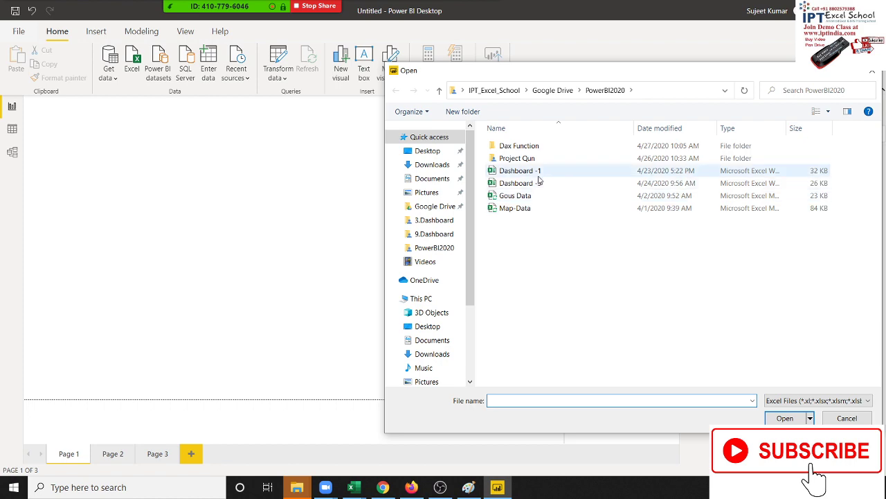
Step: Open Dashboard -1.xlsx, preview Sheet1 in the Navigator, and load it
left_click(538, 174)
left_click(776, 420)
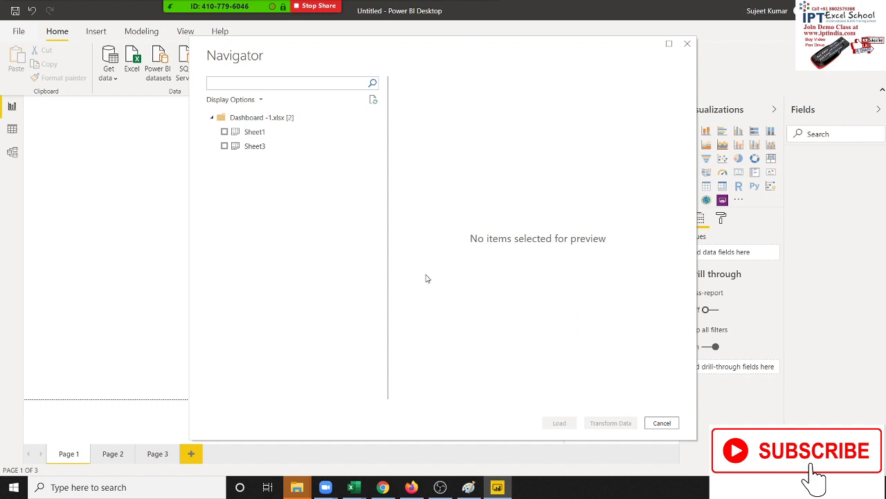
left_click(246, 133)
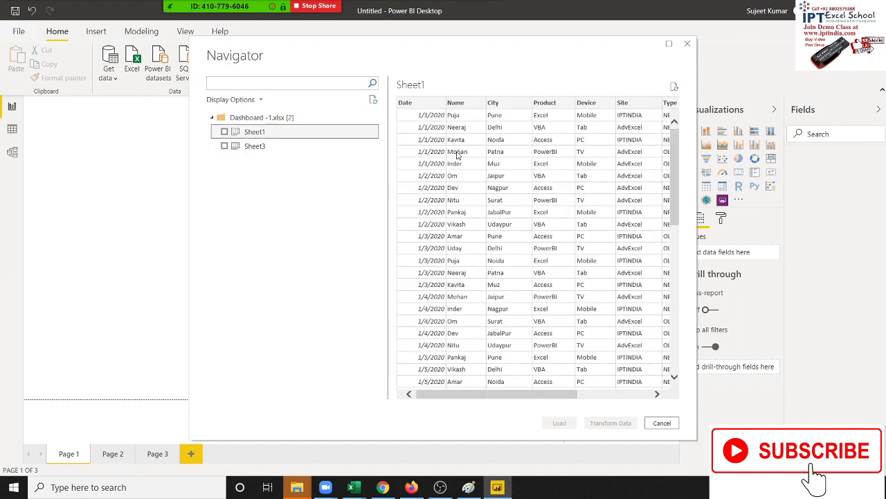
mouse_move(524, 395)
left_mouse_down()
mouse_move(641, 395)
mouse_move(485, 396)
left_mouse_up()
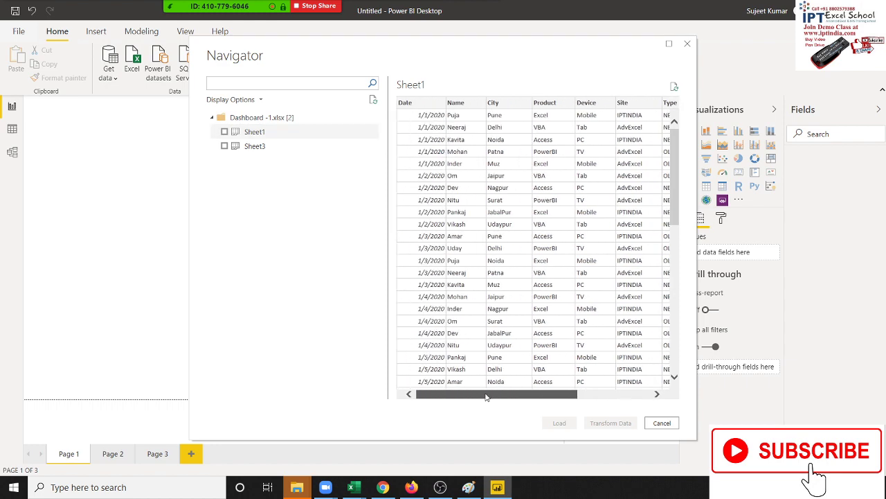
left_click(225, 132)
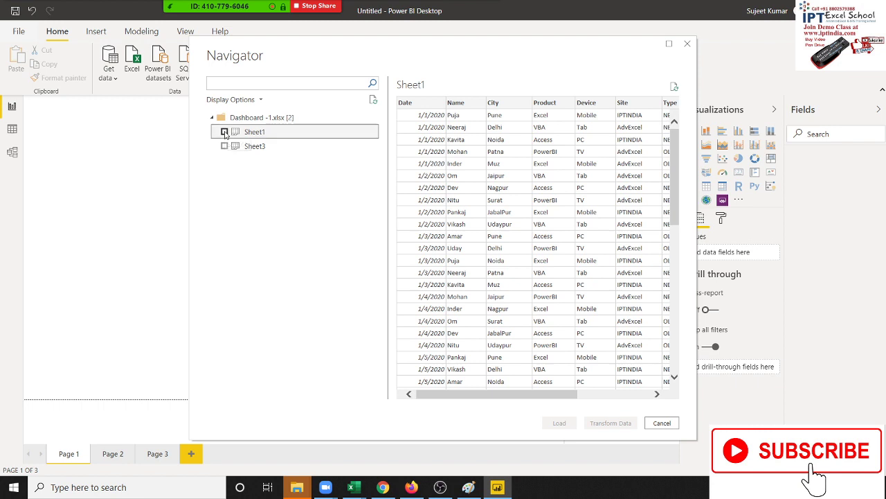
left_click(570, 427)
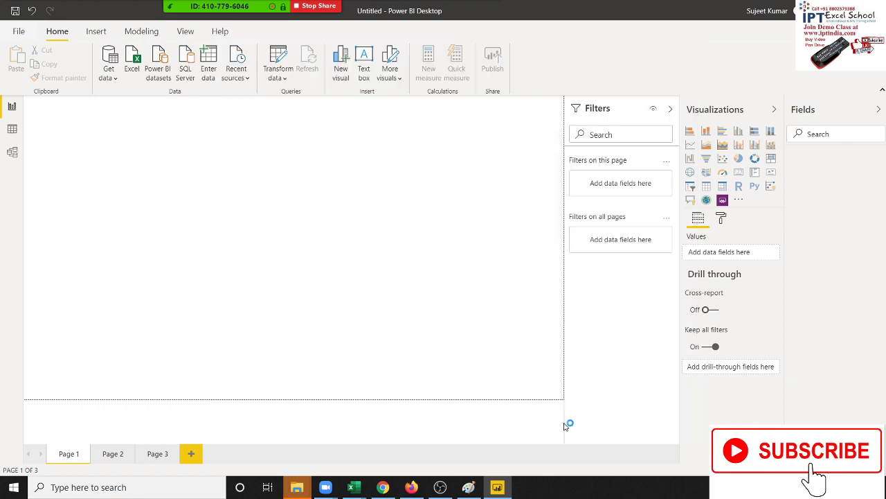
Step: Close the meeting participants window, inspect Sheet1's 457 rows in Data view, and return to Report view
left_click(213, 18)
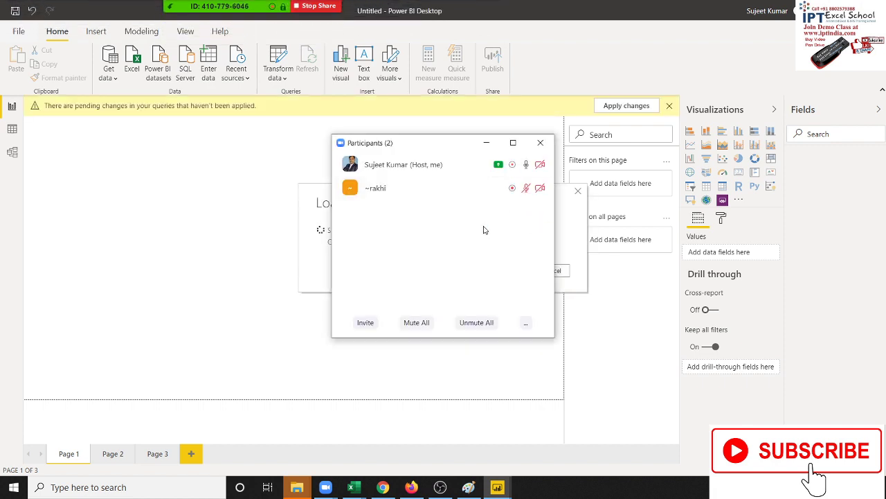
left_click(542, 148)
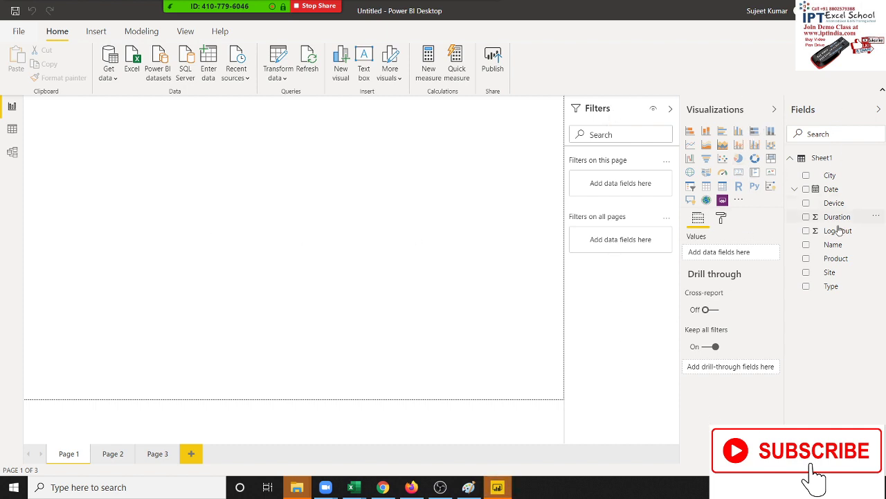
left_click(19, 133)
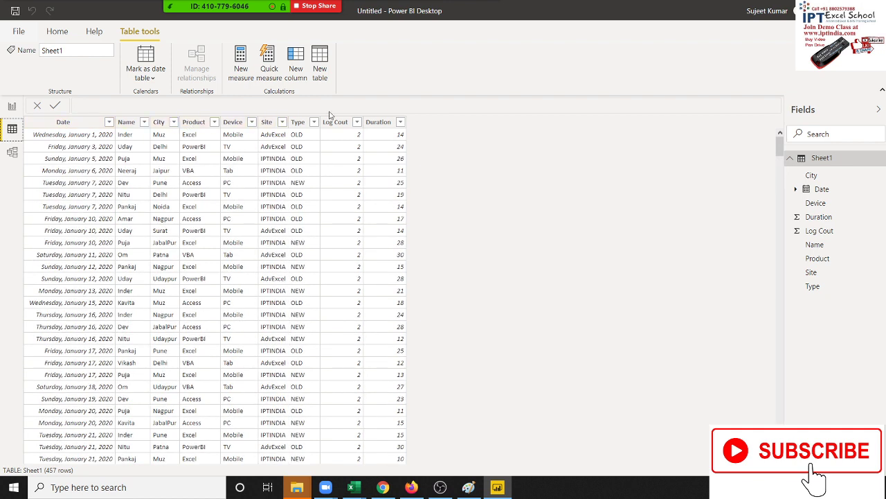
left_click(12, 109)
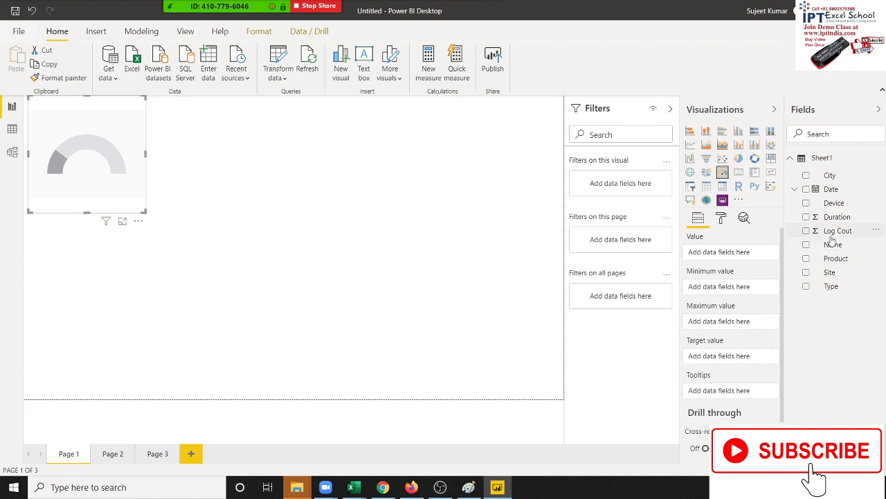
Step: Show Log Cout in the first gauge and add a top-right Duration gauge showing 9292
left_click_drag(833, 238, 124, 208)
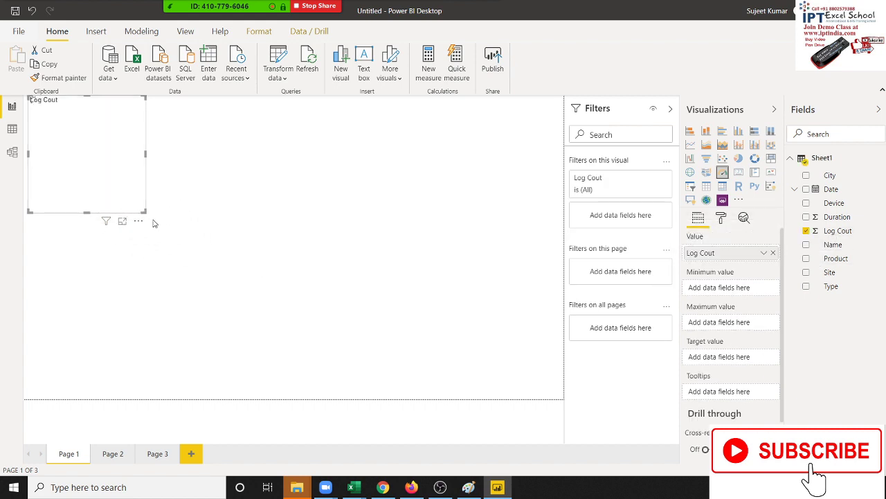
left_click(280, 226)
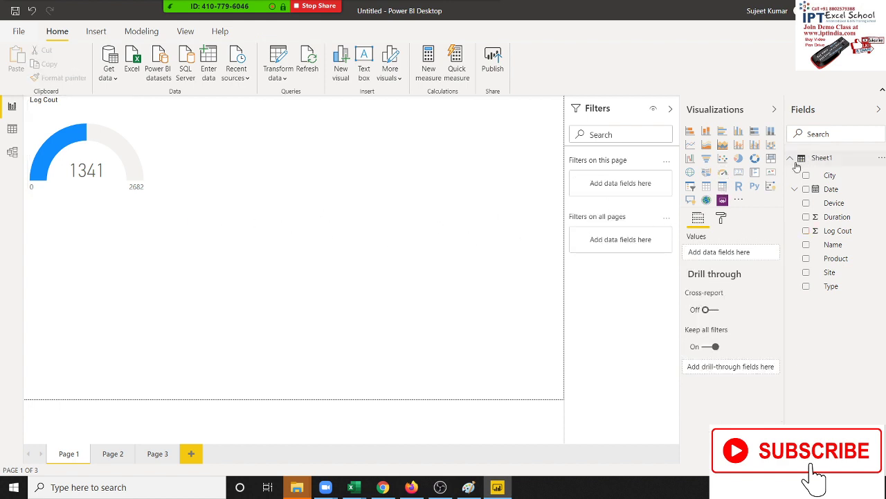
left_click(722, 172)
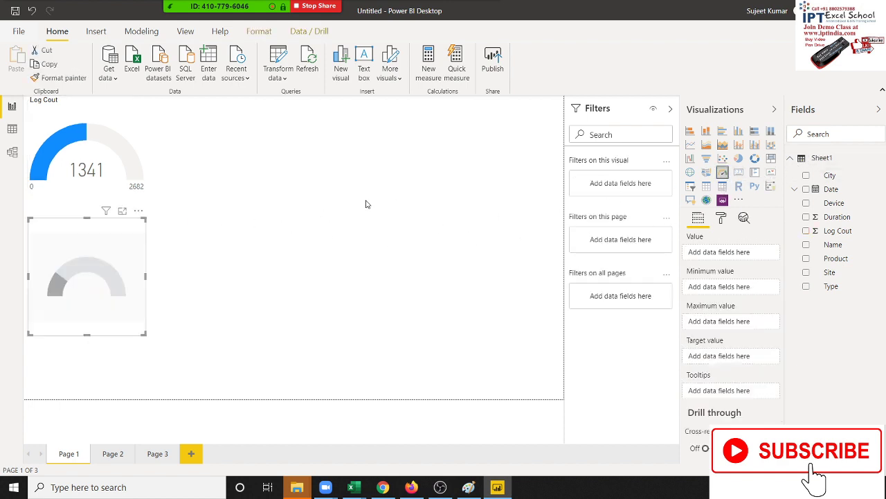
left_click_drag(104, 240, 524, 125)
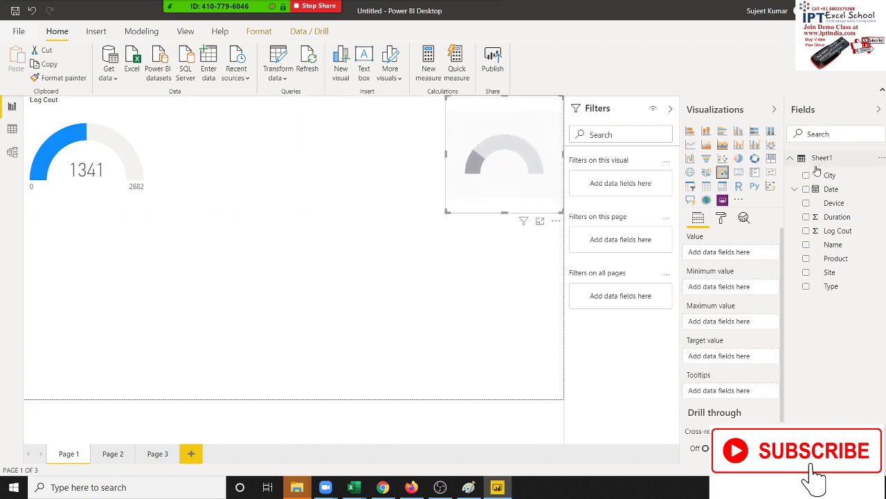
left_click(806, 218)
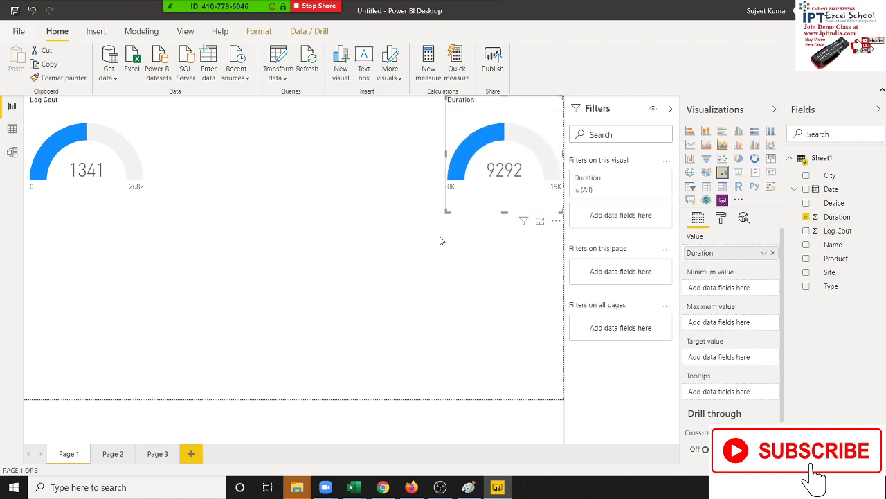
left_click(328, 243)
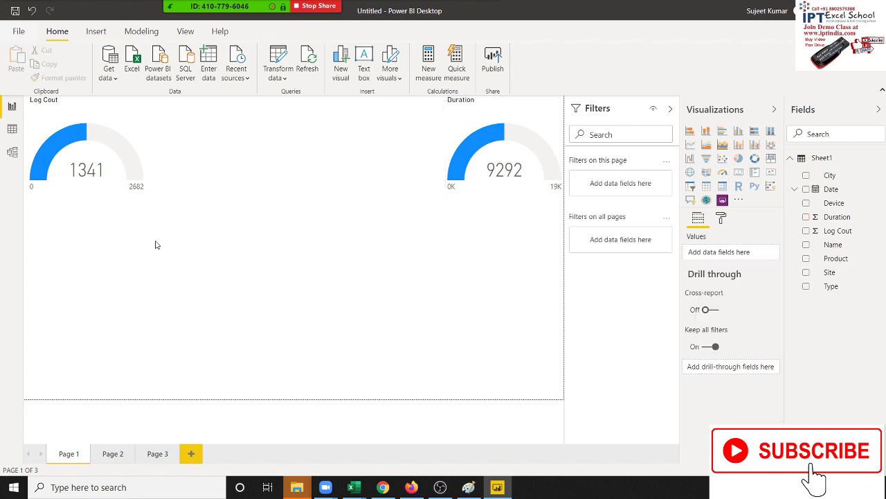
Step: Build a trial Log Cout by Device column chart, widen it, then delete it
left_click(737, 134)
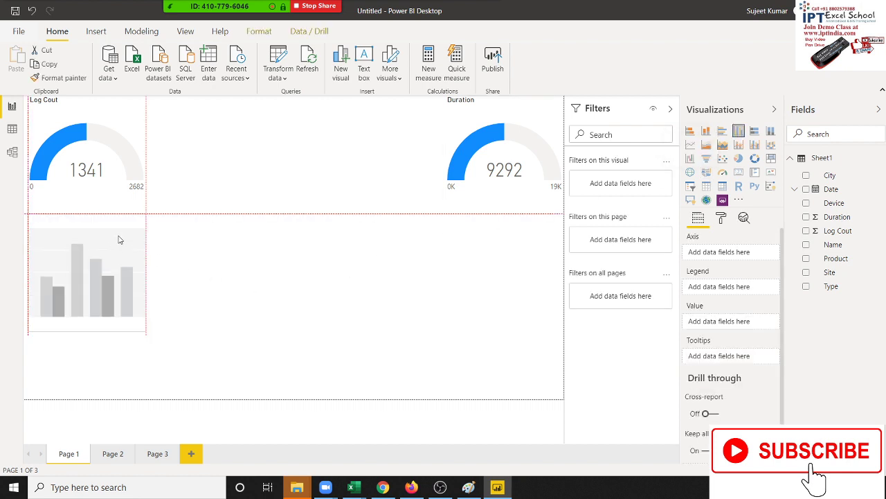
left_click(805, 203)
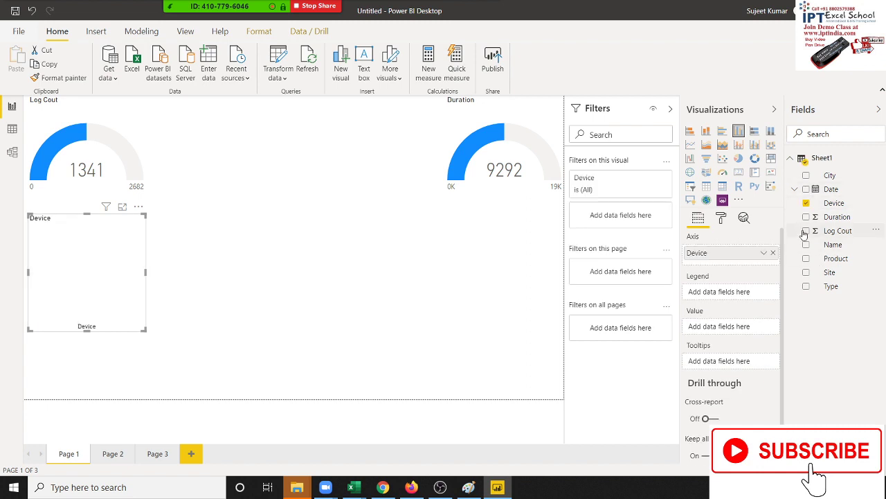
left_click(804, 233)
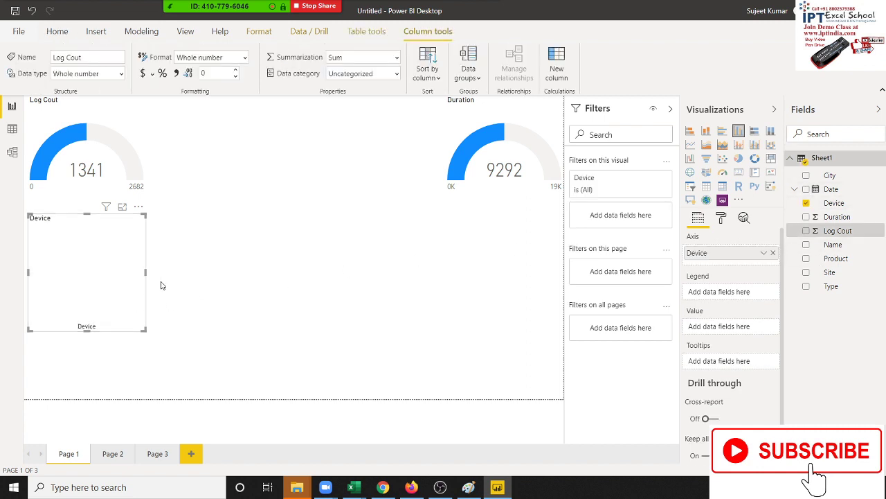
left_click(806, 231)
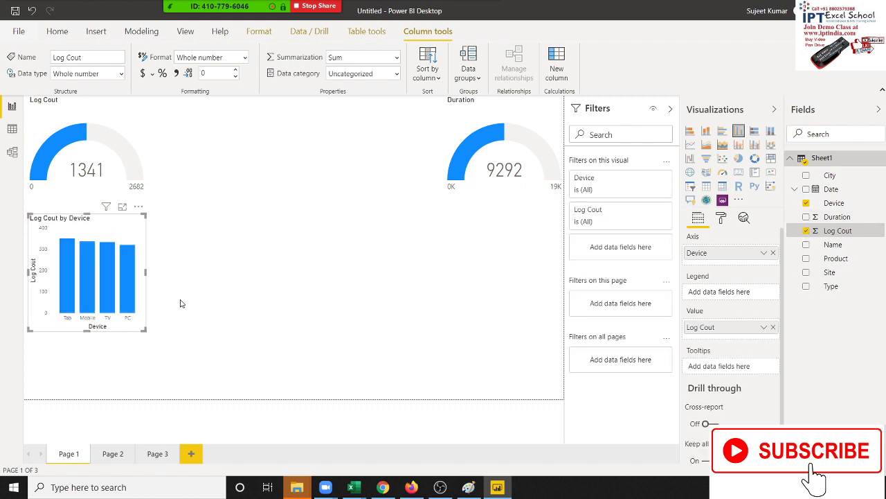
left_click_drag(144, 271, 152, 271)
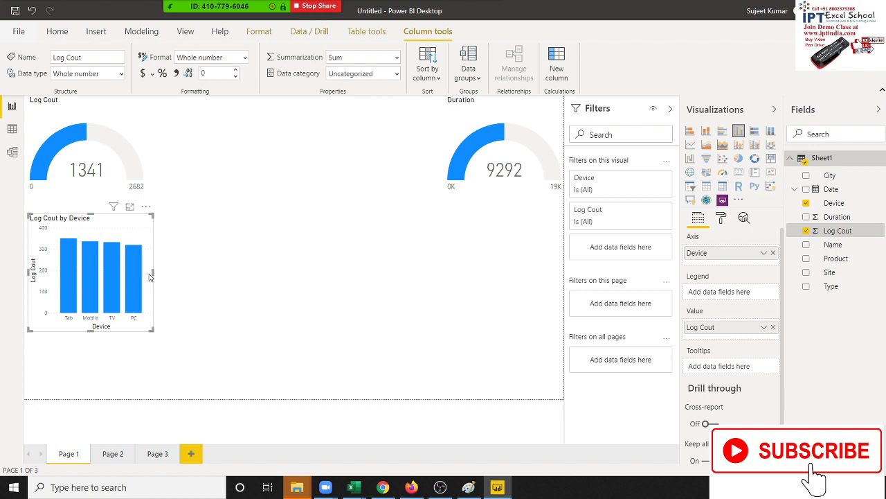
key("Delete")
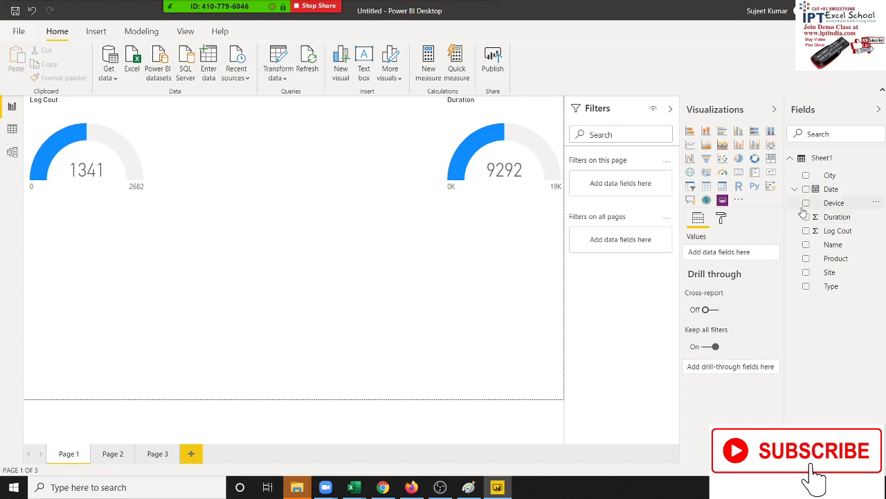
Step: Make a Name and Log Cout table, convert it to a clustered column chart, and widen it
left_click(806, 245)
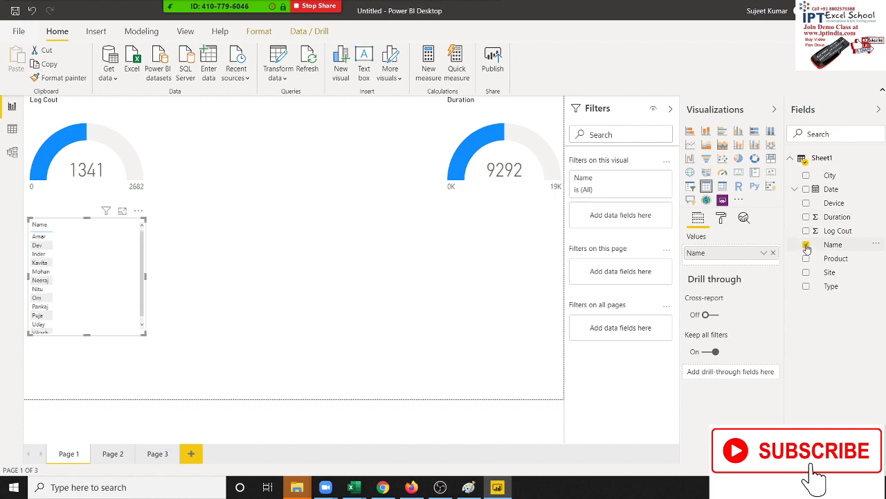
left_click(806, 231)
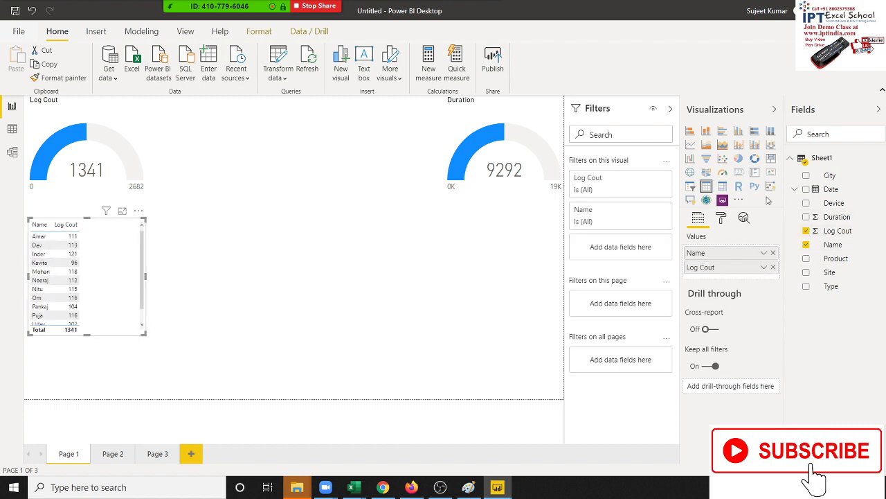
left_click(203, 309)
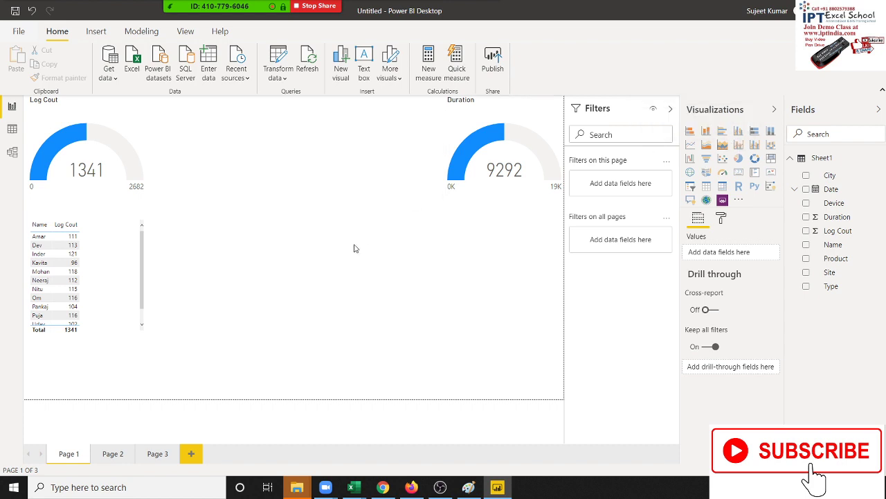
left_click(107, 261)
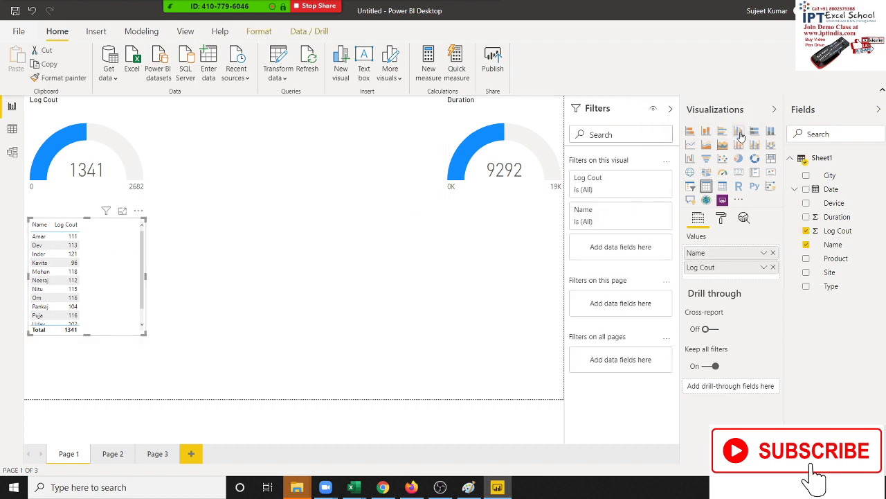
left_click(739, 131)
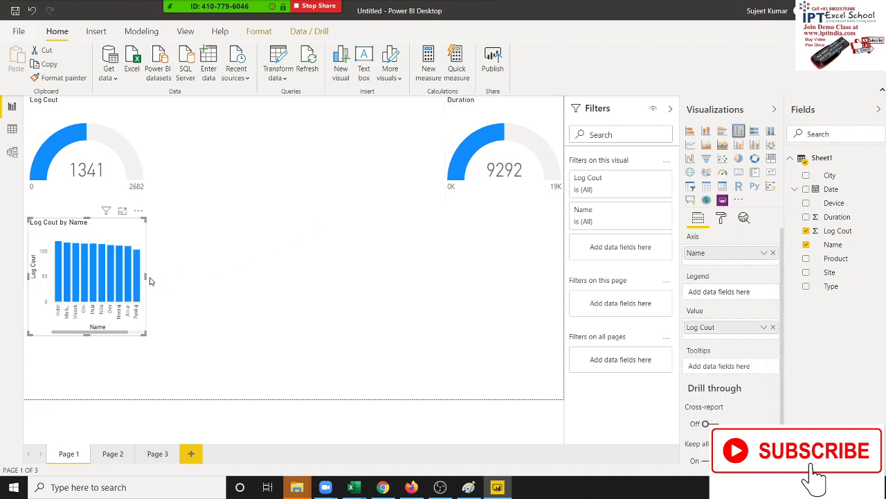
left_click_drag(145, 276, 198, 275)
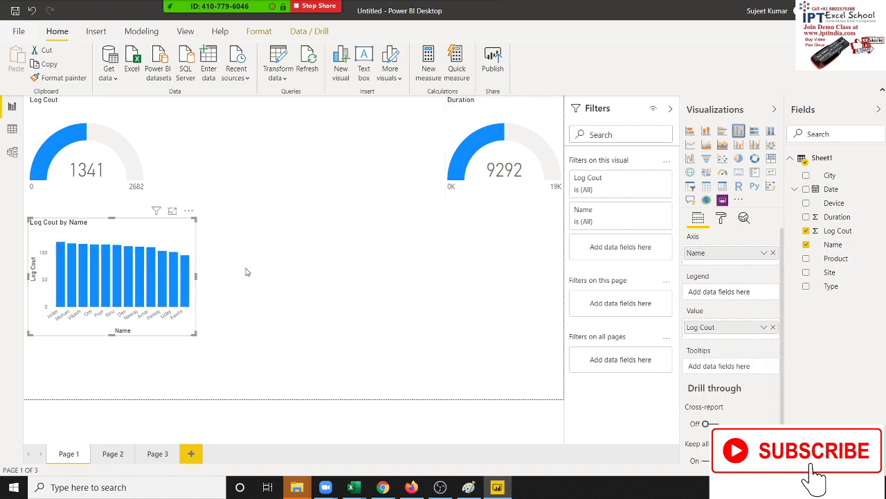
left_click(213, 281)
left_click(198, 277)
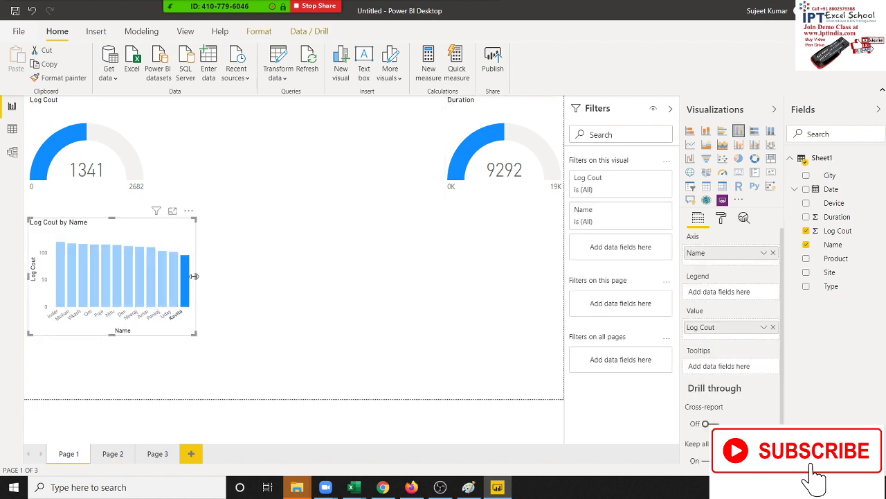
left_click_drag(196, 275, 200, 276)
left_click(225, 280)
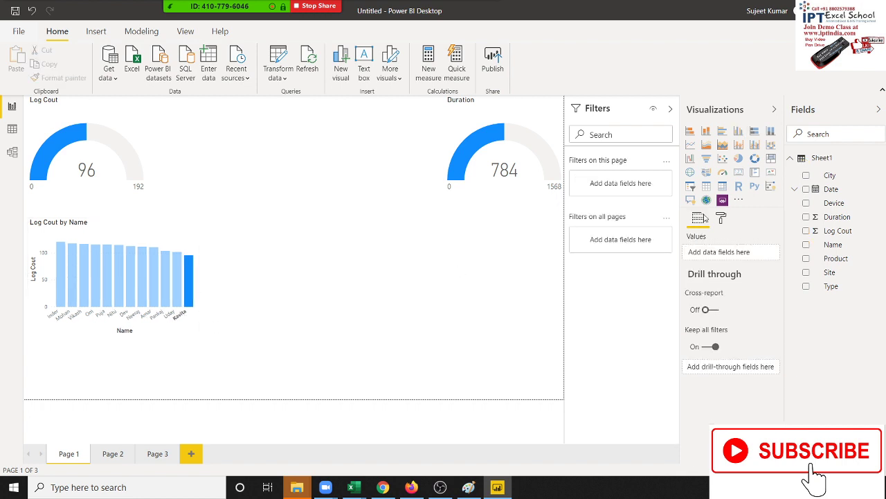
Step: Place an enlarged Log Cout by Device pie chart beside the name chart
left_click(743, 164)
mouse_move(207, 363)
left_mouse_down()
mouse_move(328, 291)
mouse_move(344, 242)
left_mouse_up()
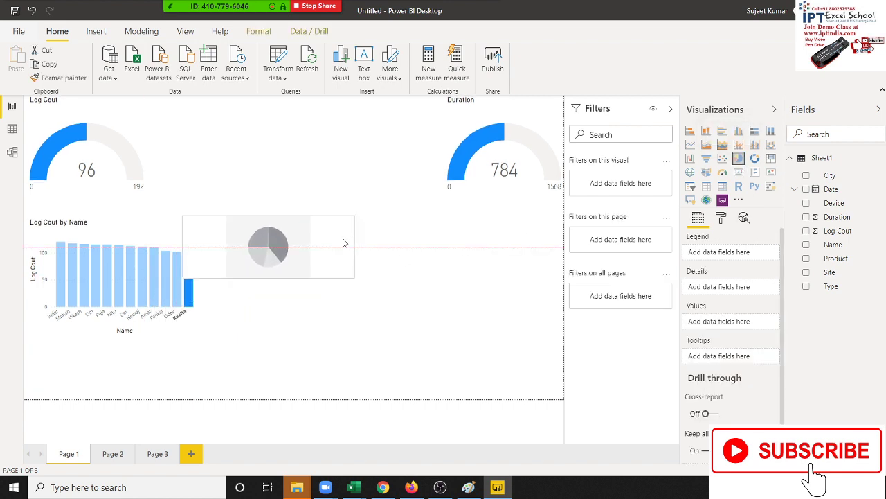
left_click_drag(355, 277, 373, 322)
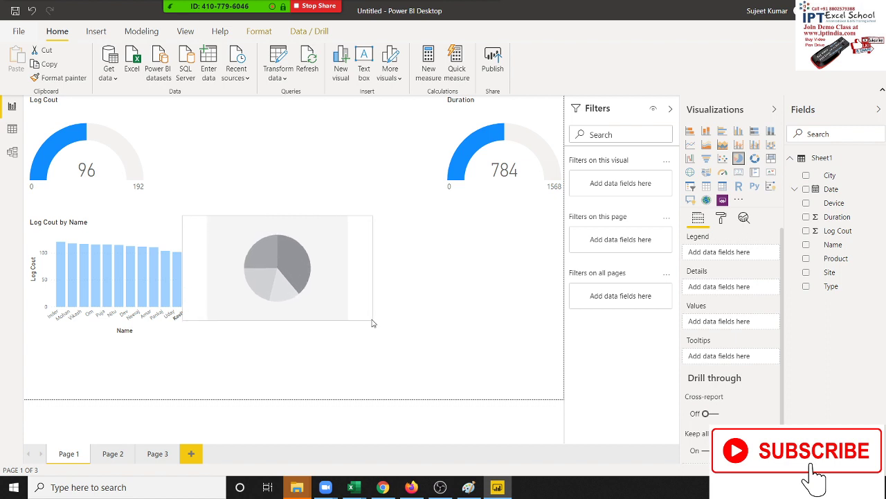
left_click(806, 203)
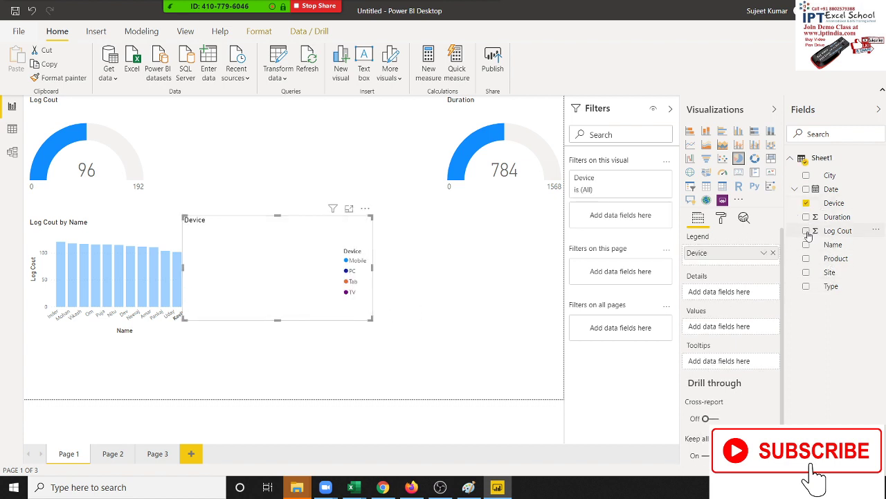
left_click(807, 231)
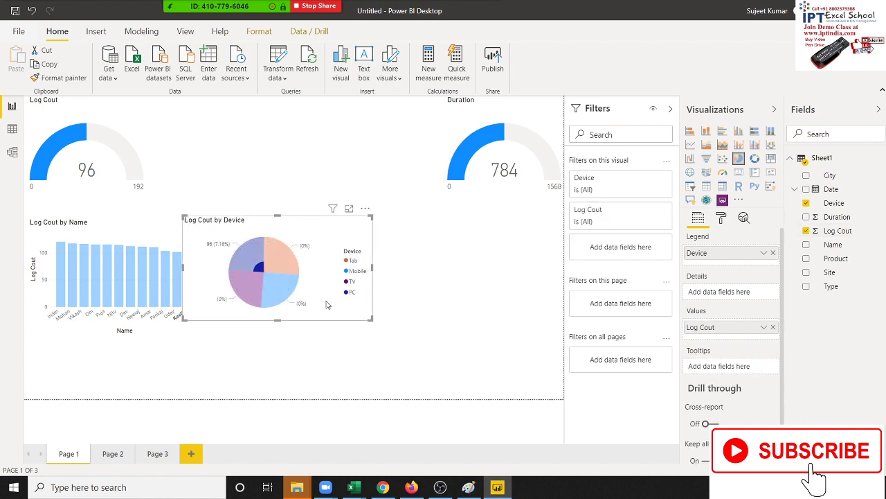
left_click(301, 348)
Step: Test cross-filtering on the Mobile slice and Pankaj's bar, then add an empty donut chart
left_click(281, 289)
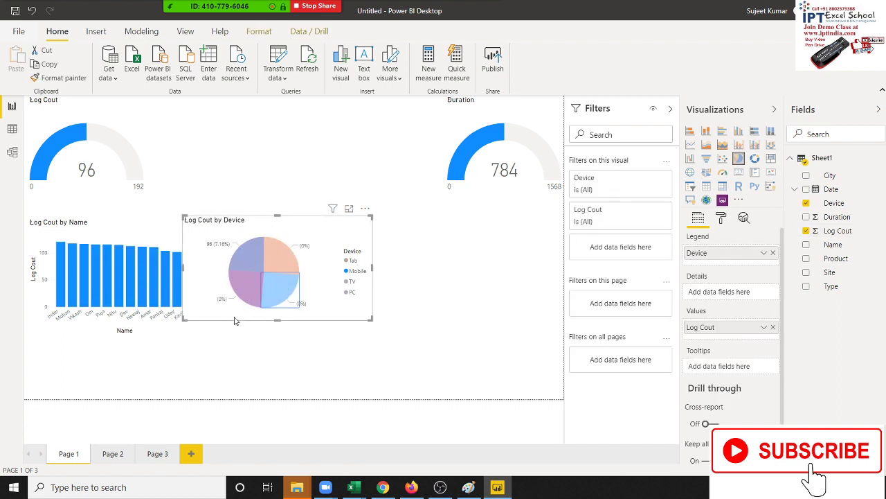
left_click(230, 356)
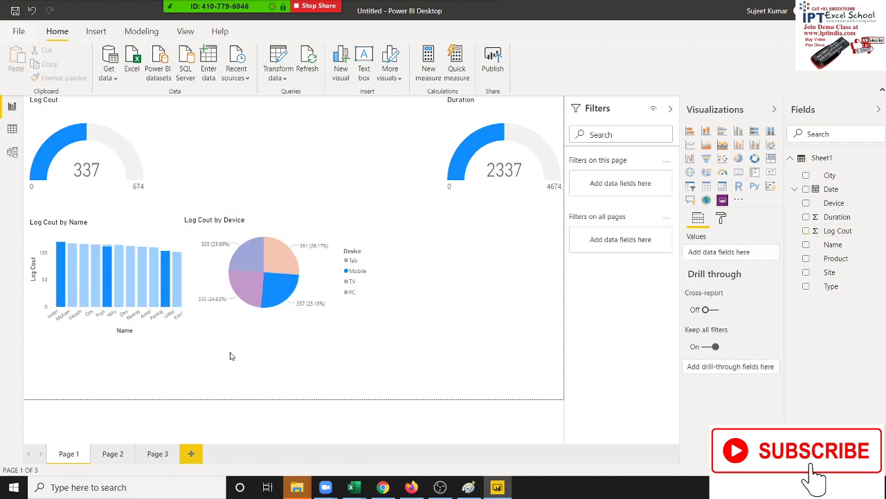
left_click(163, 287)
left_click(249, 349)
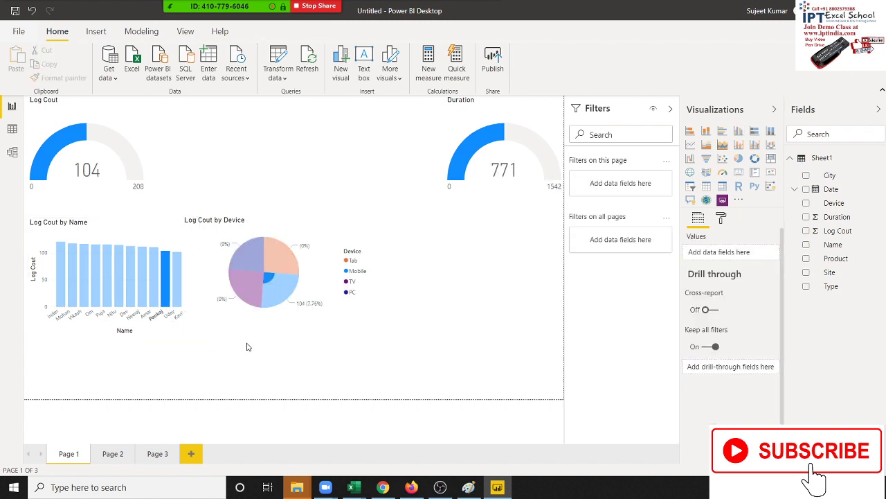
left_click(169, 309)
left_click(349, 350)
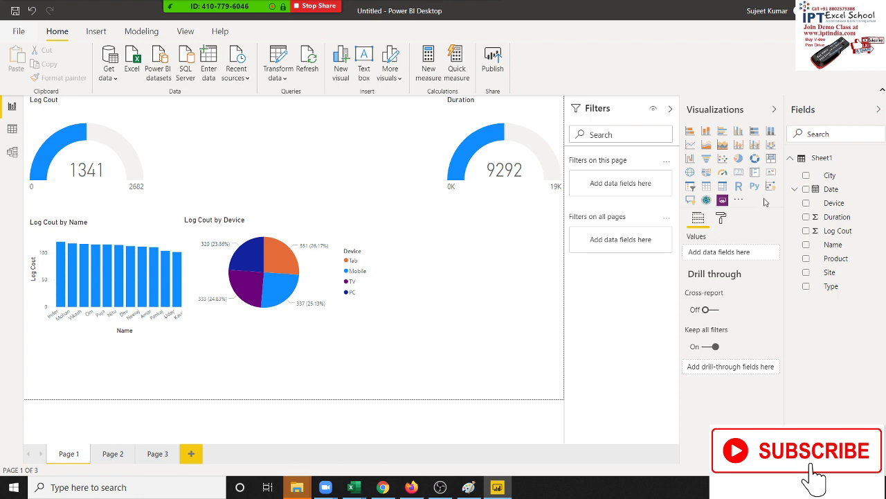
left_click(759, 160)
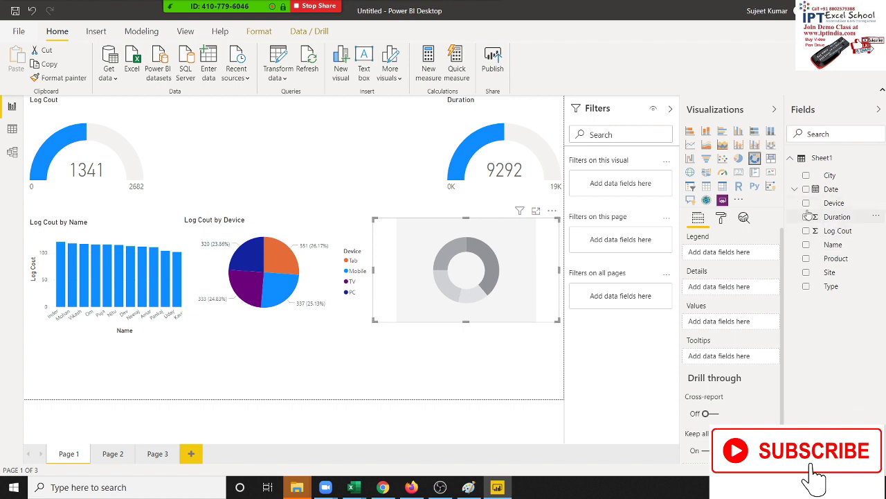
Step: Fill the donut chart with Log Cout by Product
left_click(806, 258)
left_click(806, 231)
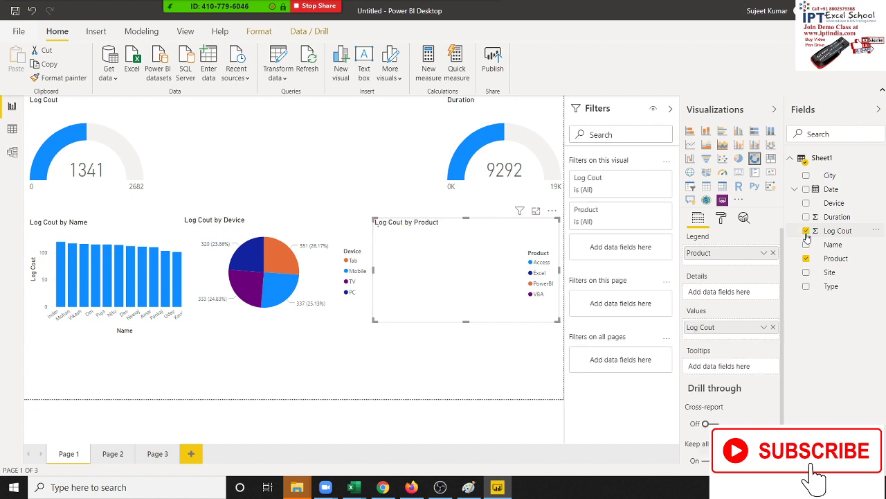
left_click(457, 367)
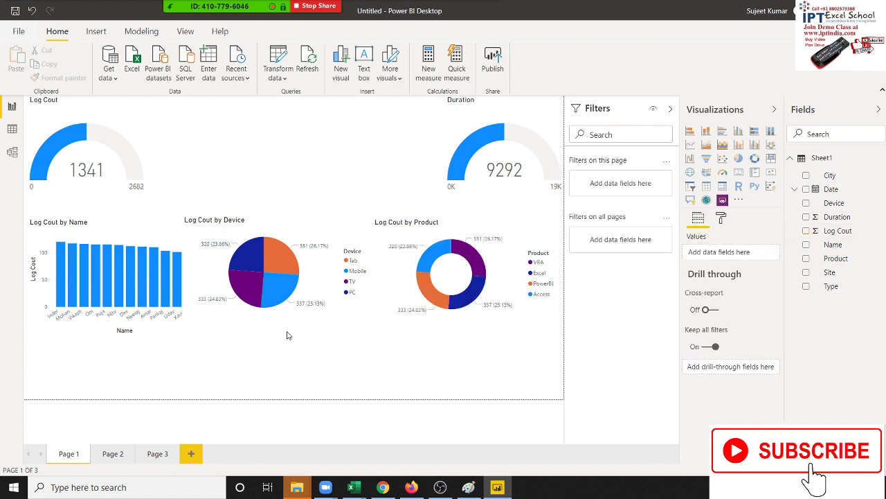
Step: Move the Name bar, Device pie and Product donut up into one row beneath the gauges
left_click_drag(128, 272, 123, 253)
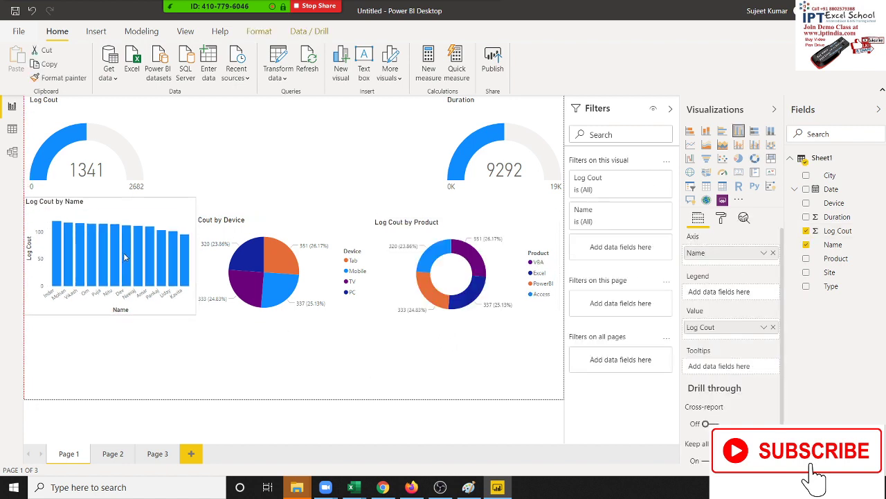
mouse_move(277, 225)
left_mouse_down()
mouse_move(263, 209)
mouse_move(278, 197)
left_mouse_up()
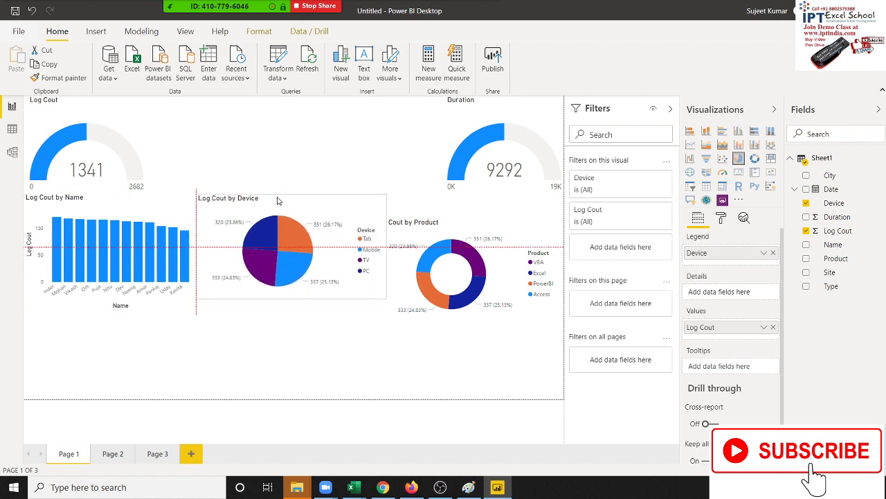
left_click(478, 229)
left_click_drag(477, 230, 479, 205)
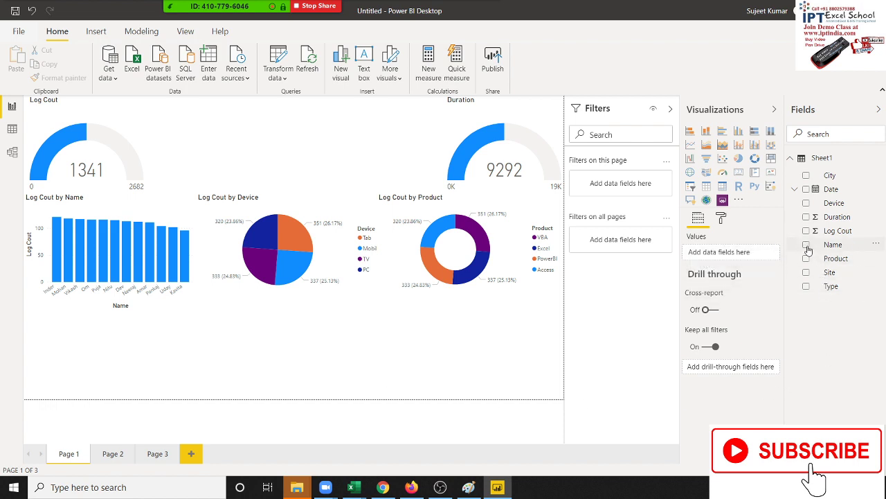
Step: Insert a line chart with Name on the axis and Duration as its values
left_click(690, 144)
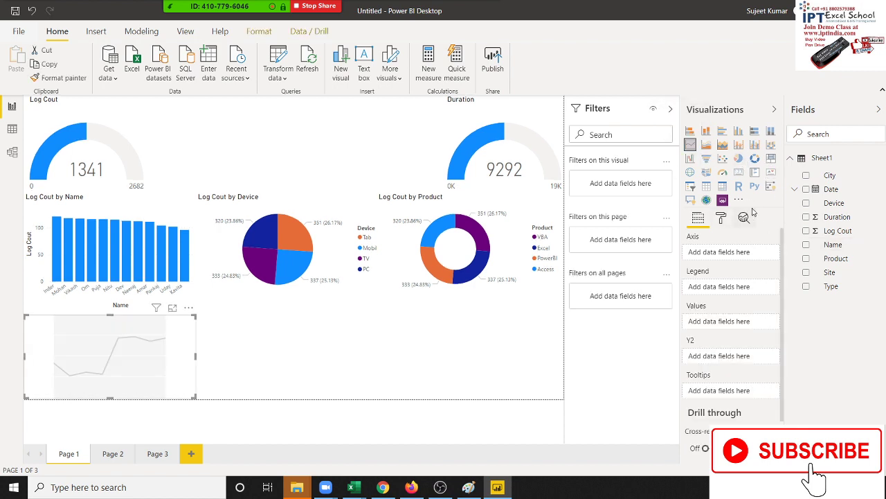
left_click(806, 244)
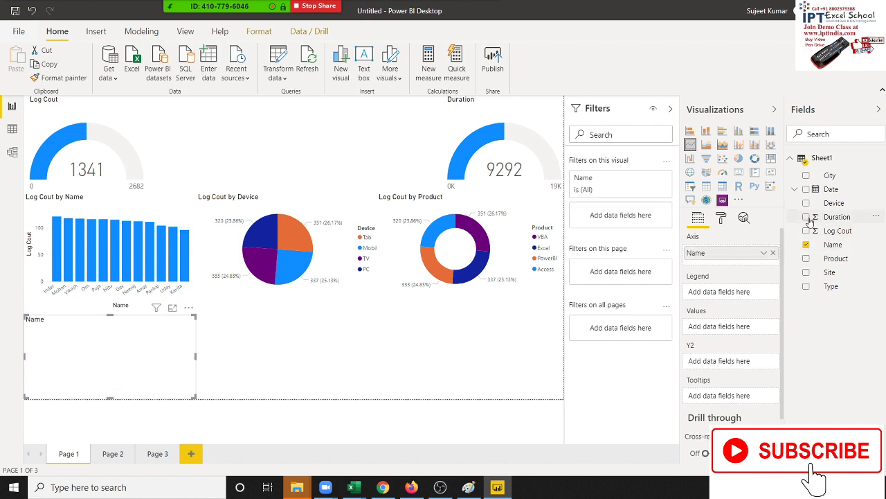
left_click(807, 217)
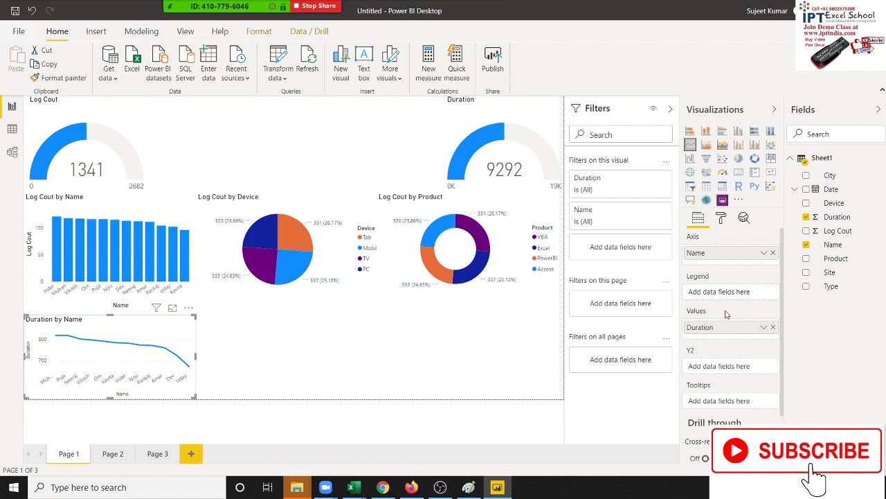
left_click(322, 335)
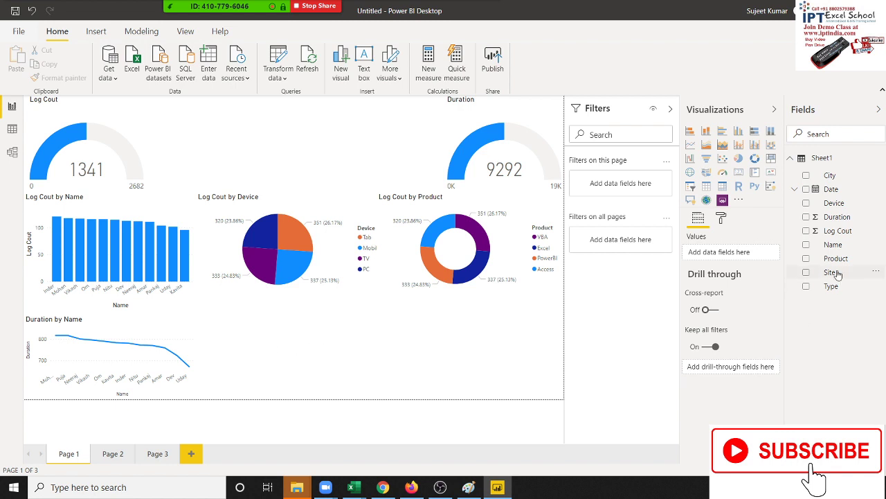
Step: Build a treemap of Log Cout by Type and Site, then select its OLD tile to cross-highlight
left_click(770, 160)
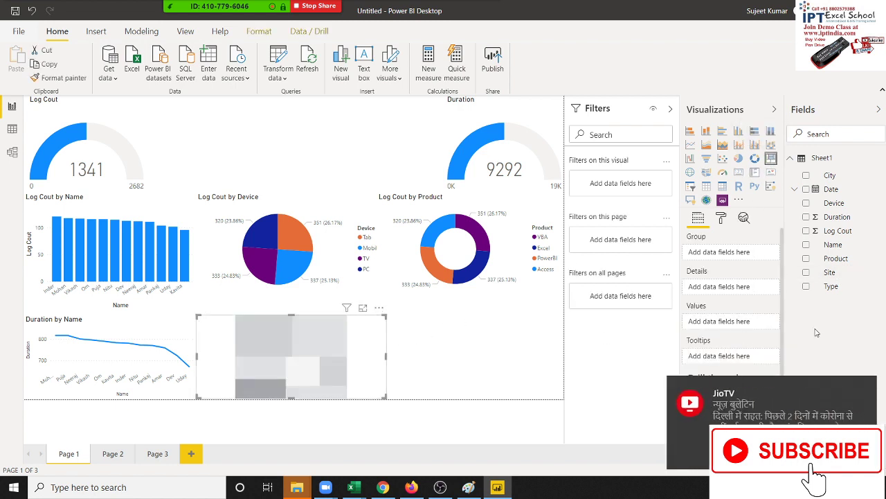
left_click(864, 385)
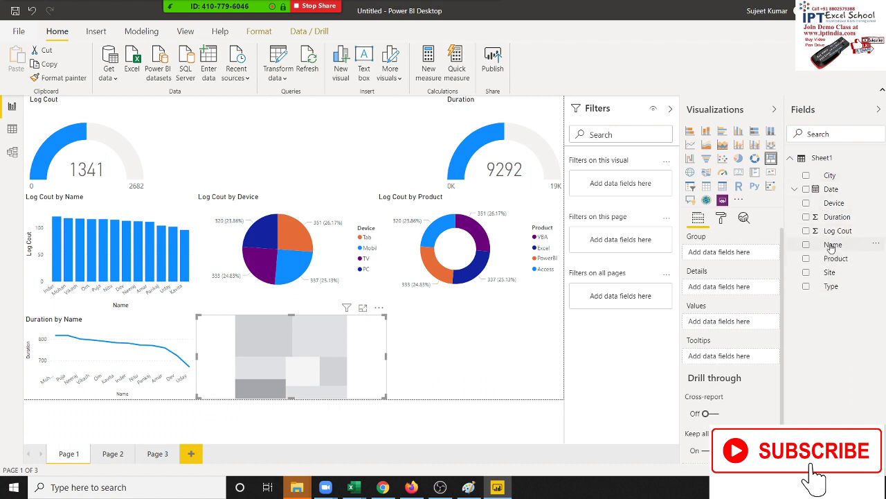
left_click(808, 287)
left_click(809, 273)
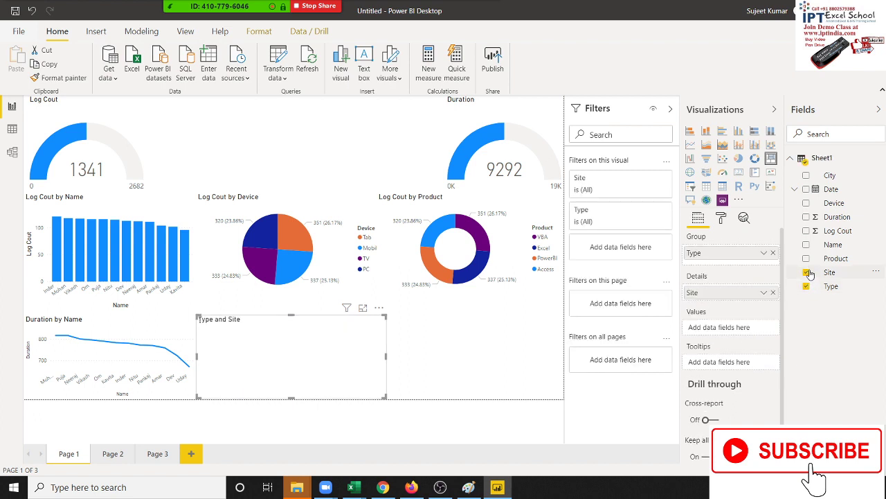
left_click(807, 231)
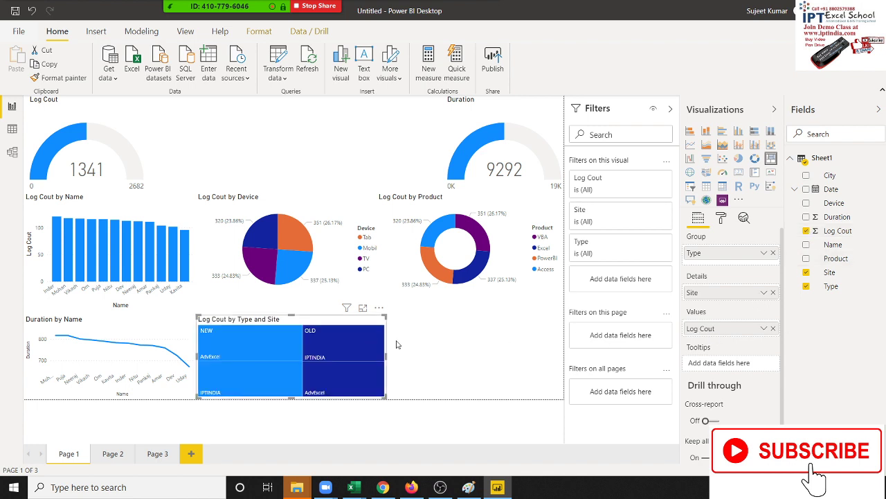
left_click(414, 357)
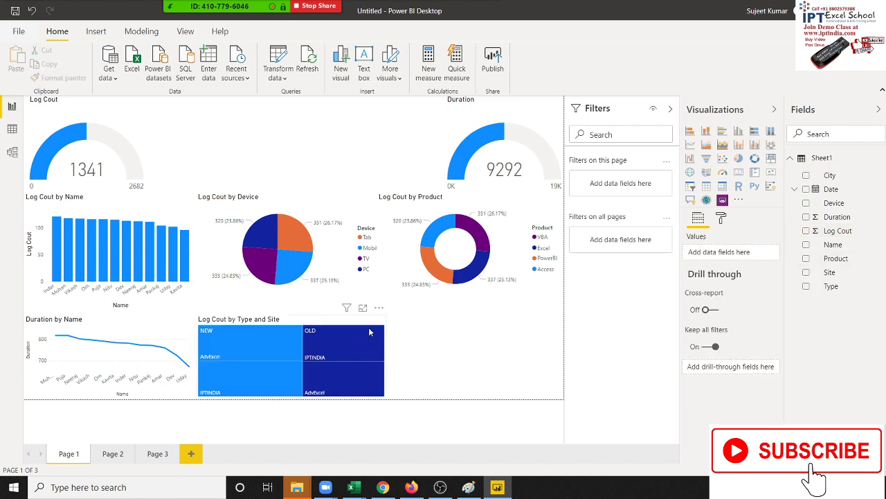
left_click(370, 332)
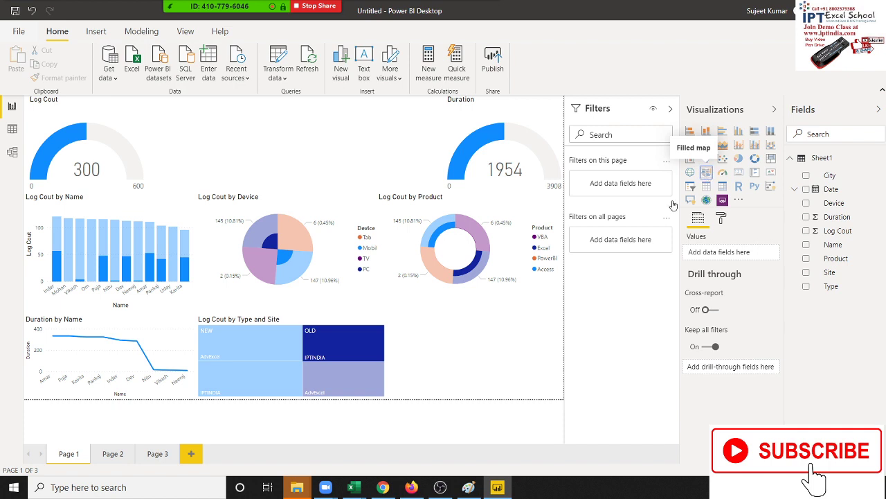
Step: Insert a filled map of Log Cout by City and make it taller
left_click(706, 173)
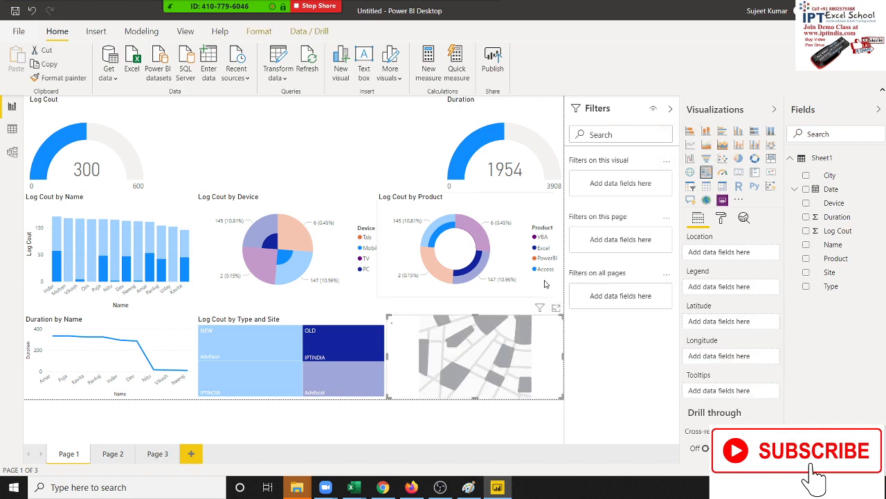
left_click(806, 176)
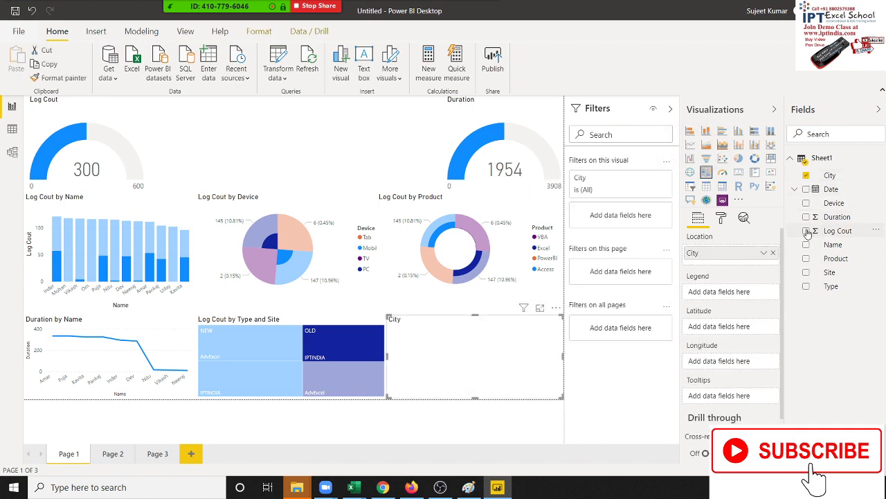
left_click(806, 231)
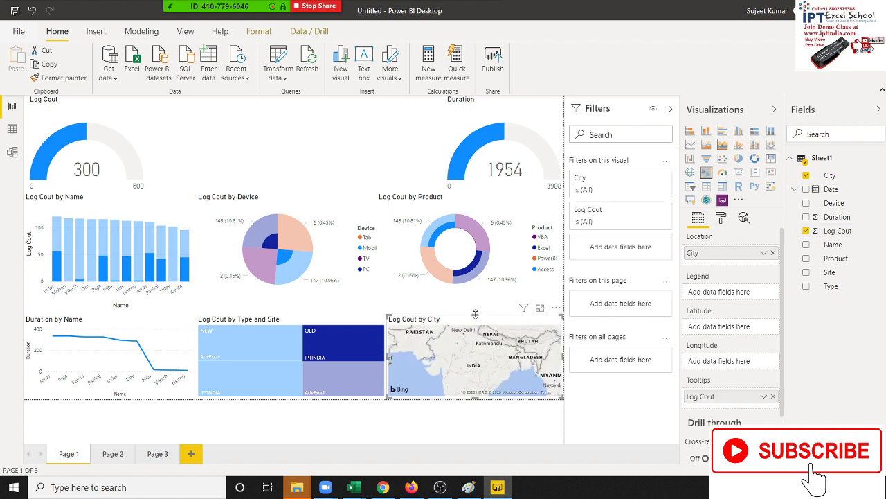
left_click_drag(475, 314, 478, 296)
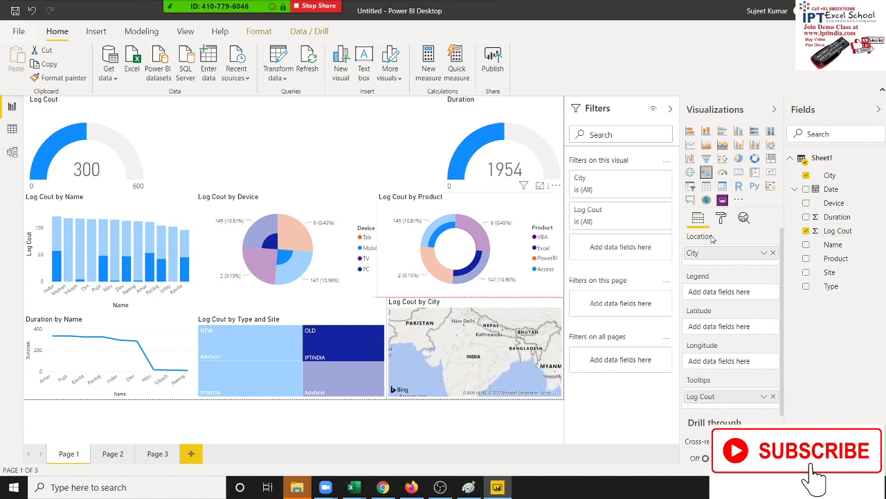
Step: Delete the stray empty map and convert the Log Cout by City map to a bubble Map
left_click(689, 172)
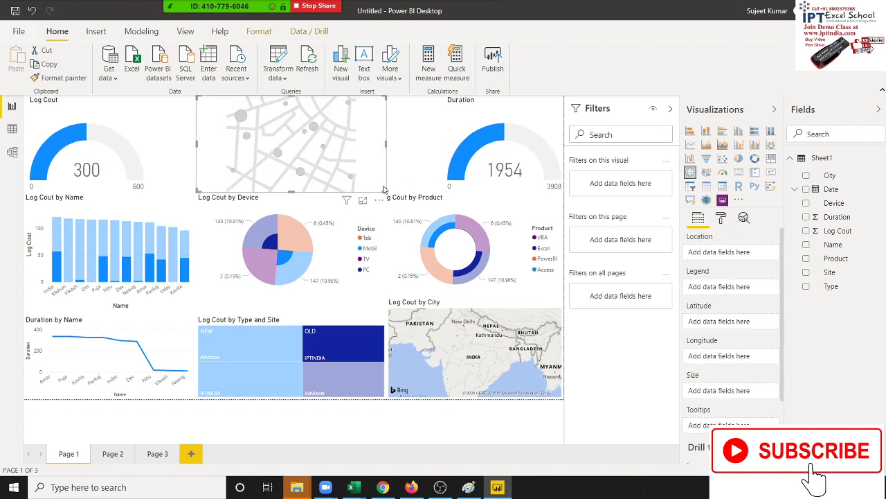
key("Delete")
left_click(483, 326)
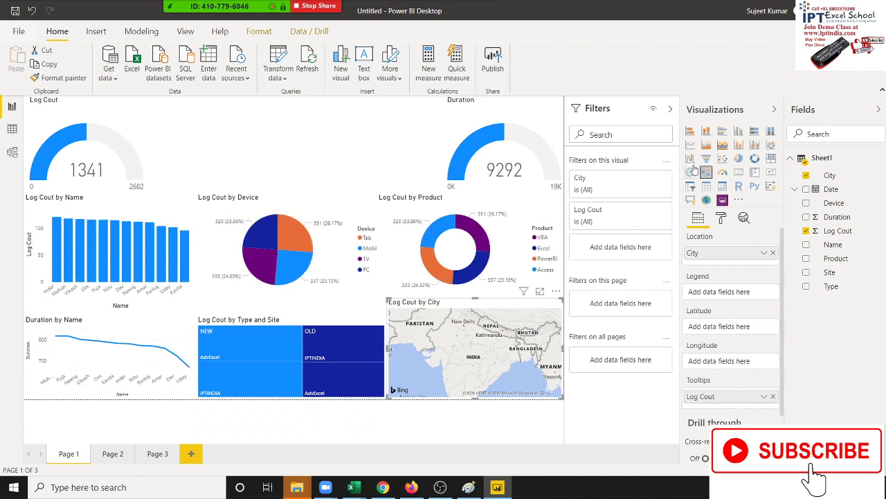
left_click(690, 173)
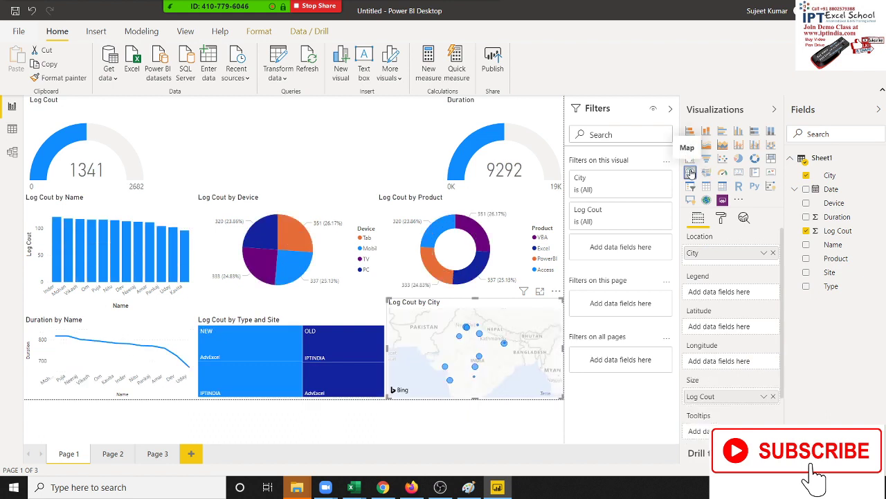
left_click(409, 423)
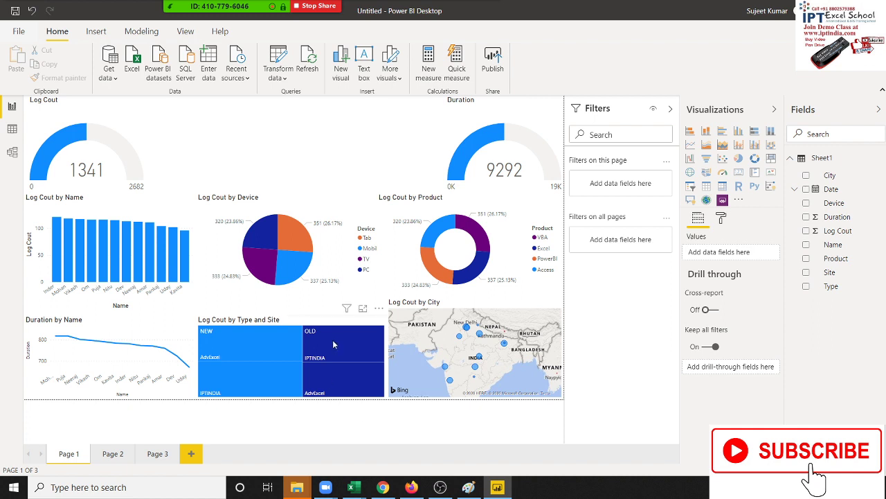
Step: Insert a text box reading 'Daily Sales Report' at the top centre and resize it
left_click(96, 32)
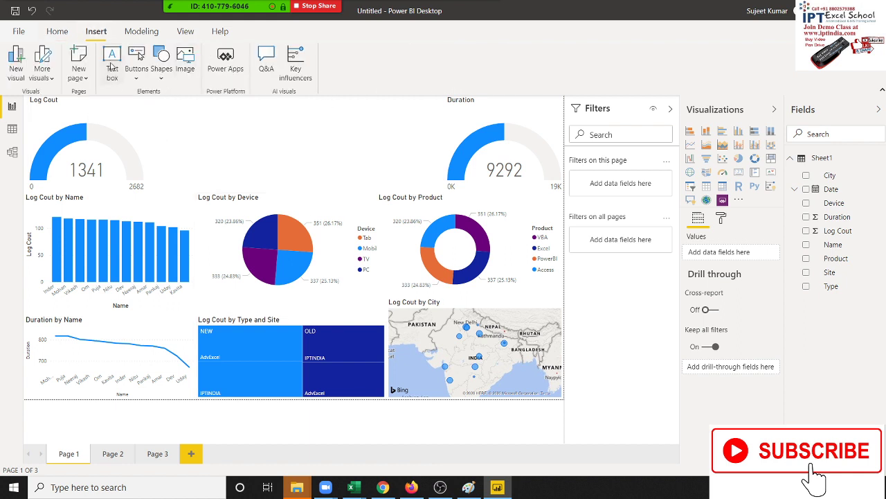
left_click(112, 63)
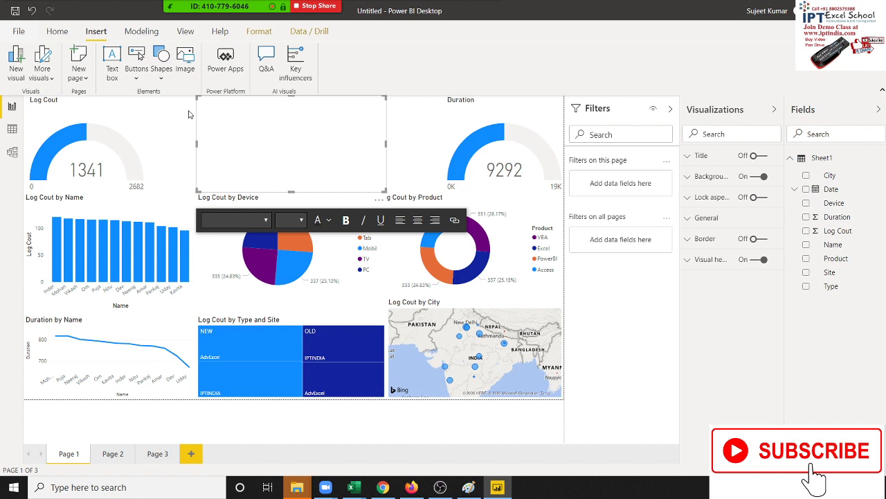
type("Daily Sales Report")
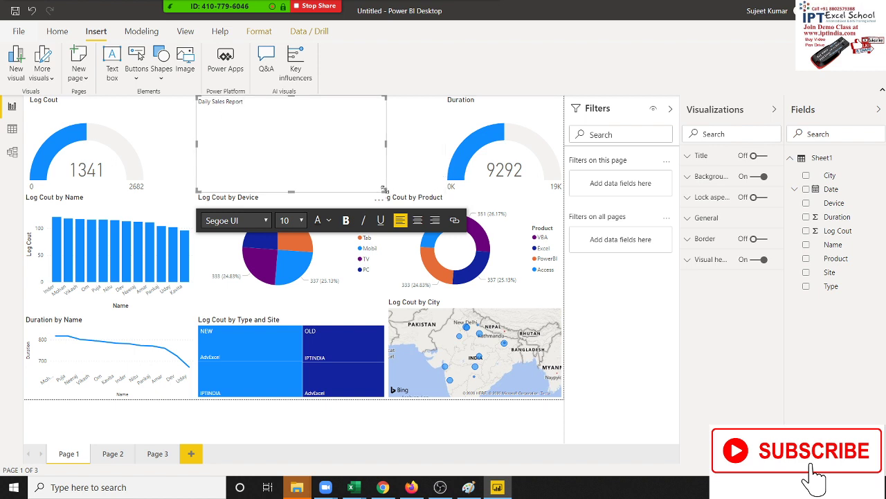
mouse_move(385, 190)
left_mouse_down()
mouse_move(336, 140)
mouse_move(415, 137)
left_mouse_up()
left_click(322, 100)
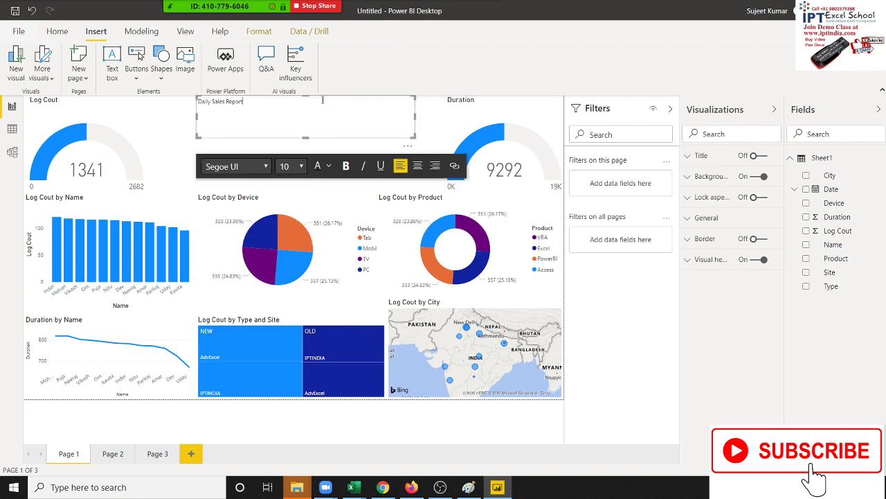
Step: Set the whole title text to font size 28
double_click(234, 101)
left_click_drag(242, 101, 195, 101)
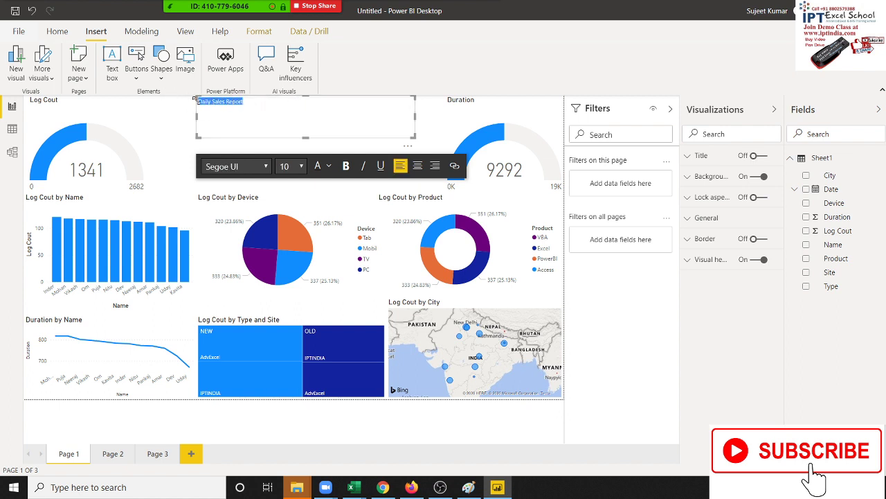
left_click(302, 167)
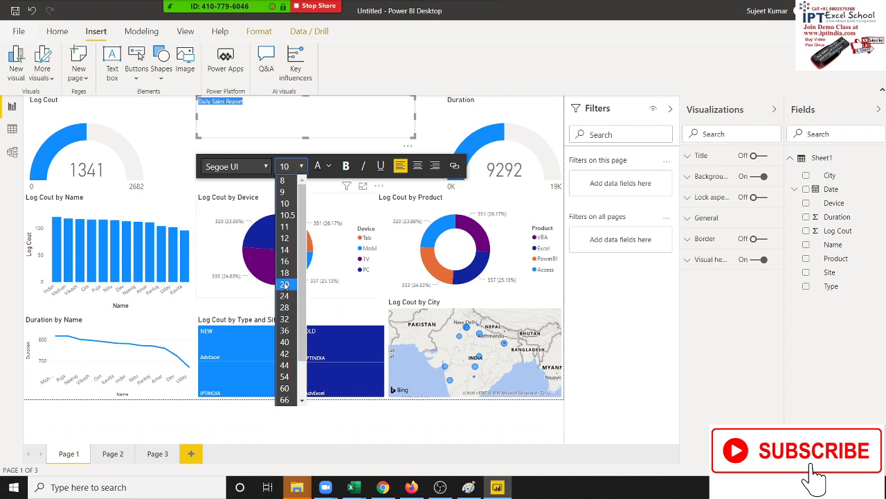
left_click(285, 310)
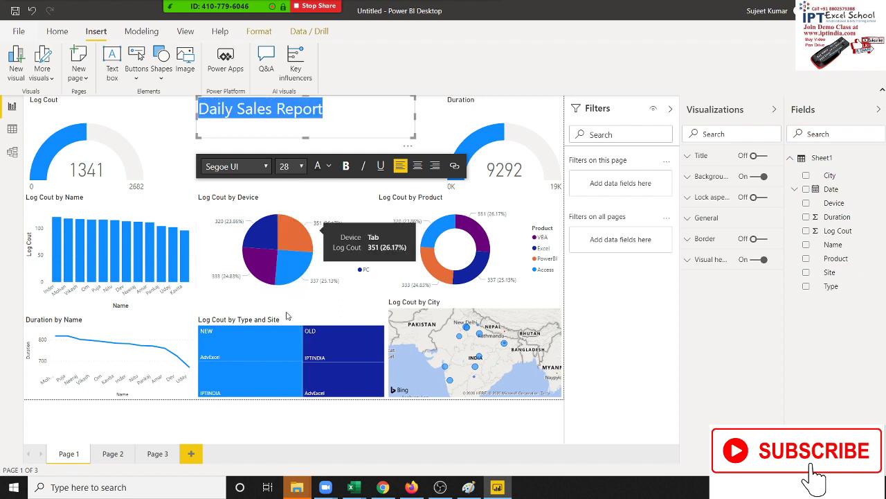
left_click(435, 131)
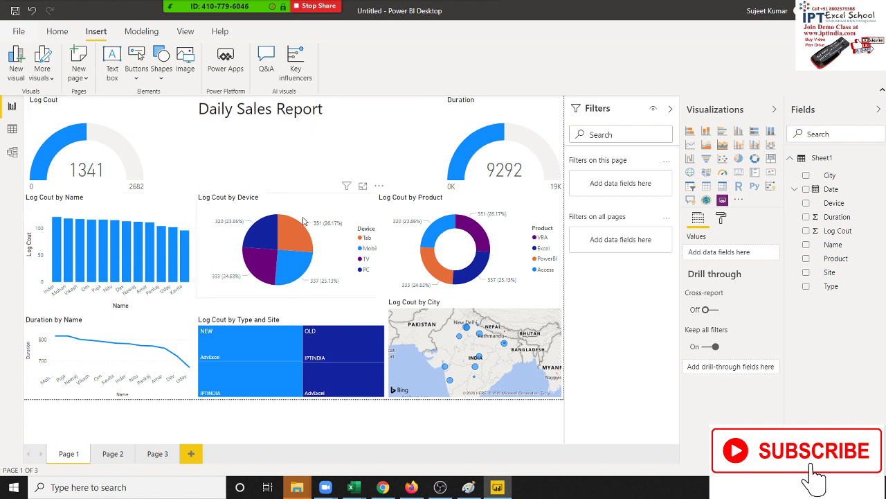
Step: Save the report under the file name 'Sample Report' in the PowerBI2020 folder
left_click(19, 36)
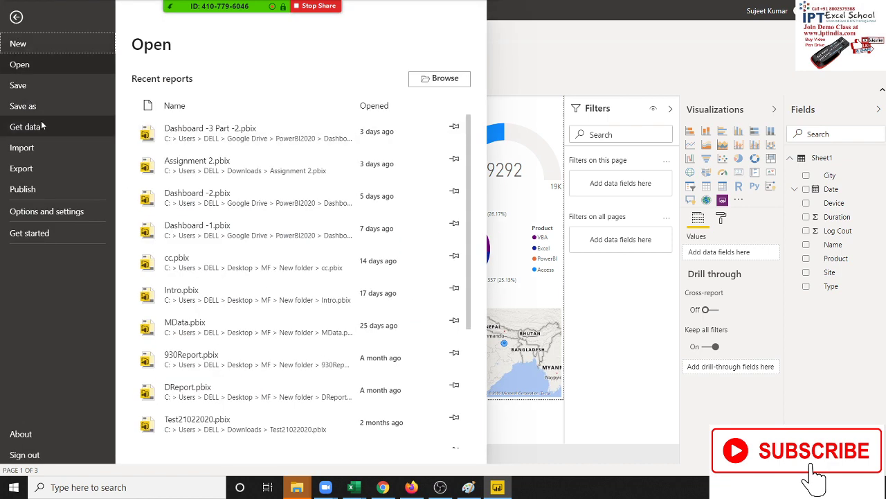
key("Escape")
type("Sample Report")
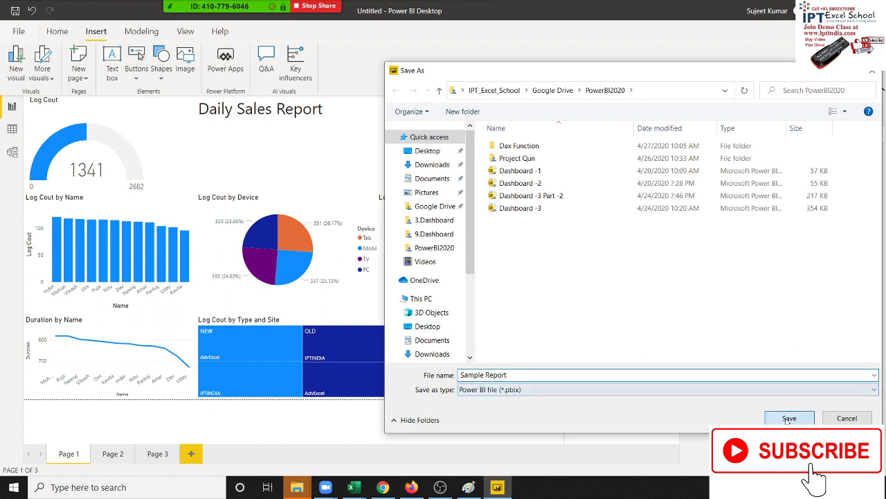
left_click(783, 419)
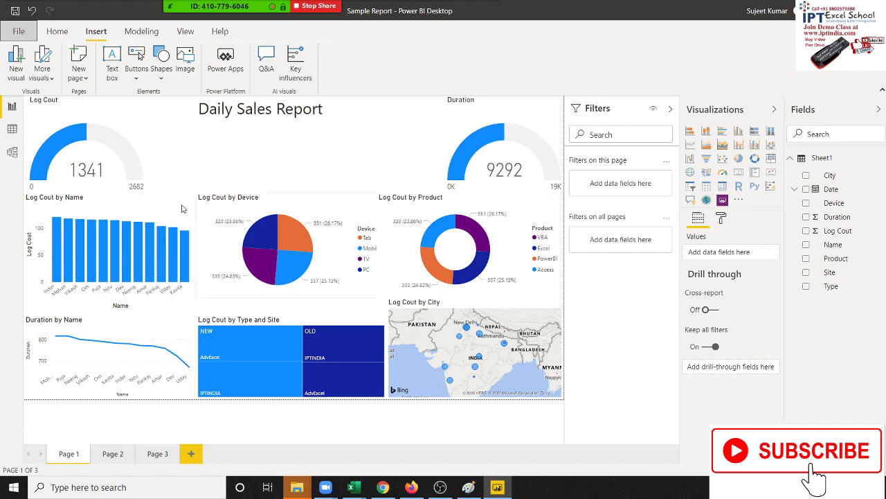
Step: Export the report to PDF, producing Sample Report.pdf
left_click(18, 35)
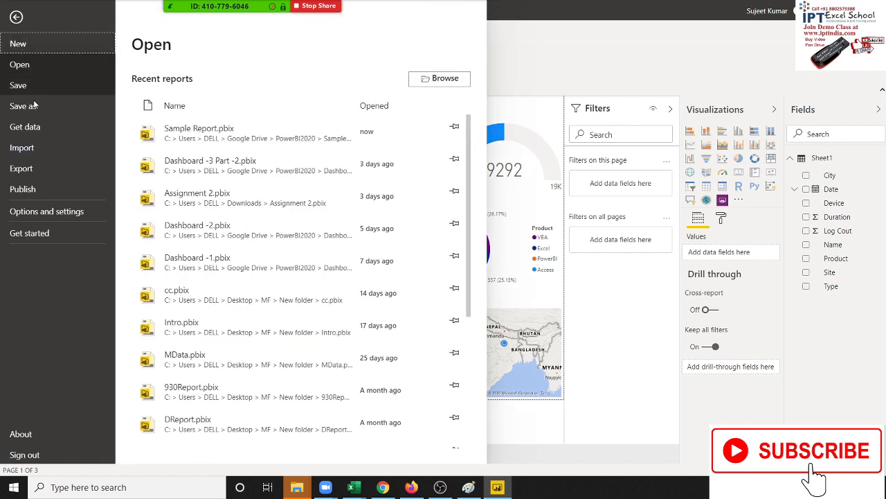
left_click(38, 170)
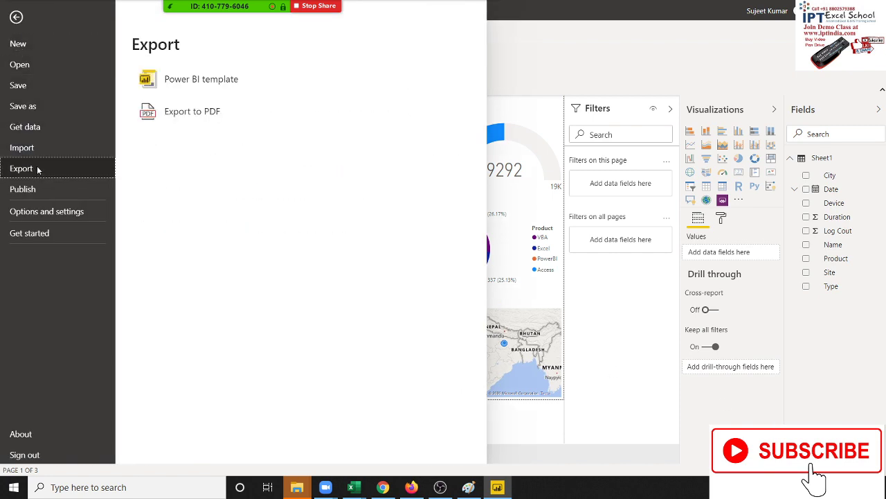
left_click(191, 129)
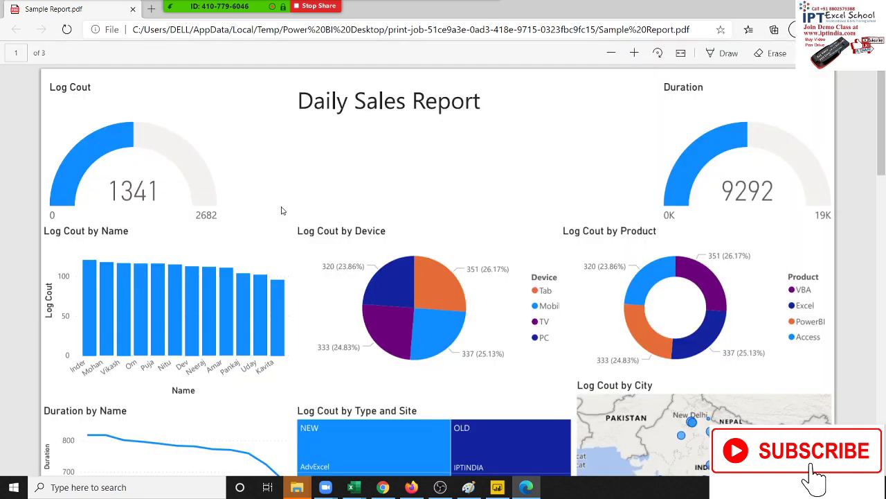
Step: Scroll through the Sample Report PDF preview, then close it
scroll(441, 276, "down", 3)
scroll(440, 275, "up", 3)
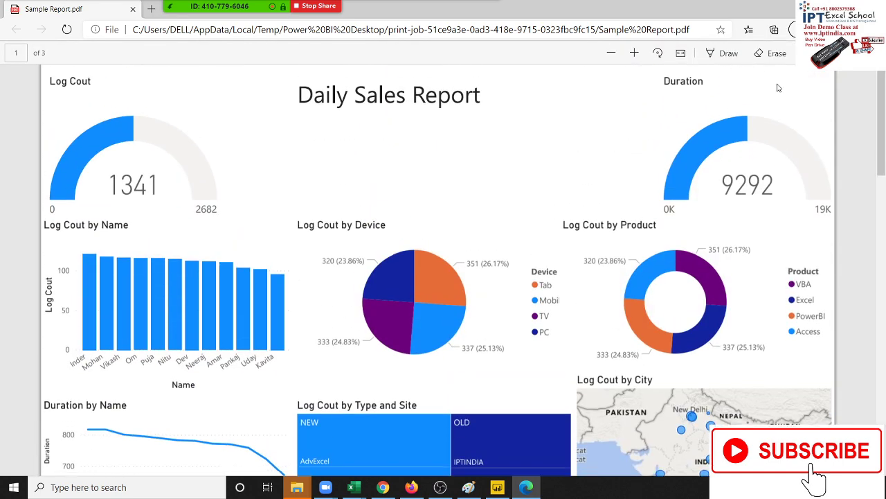
key("ctrl+w")
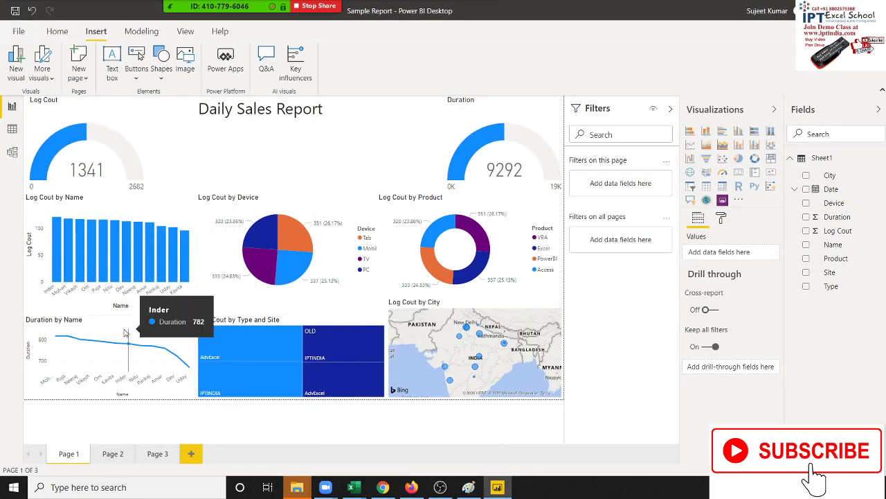
Step: Publish Sample Report.pbix to My workspace in the Power BI service
left_click(27, 34)
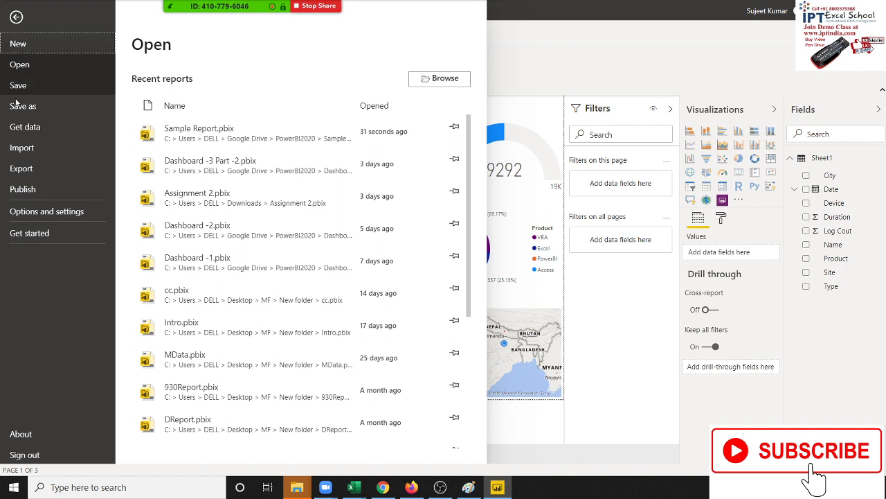
left_click(38, 188)
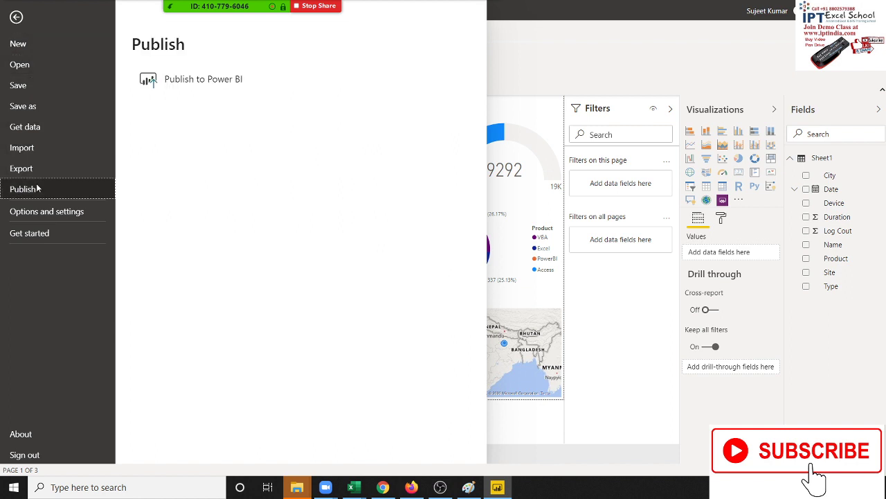
left_click(184, 84)
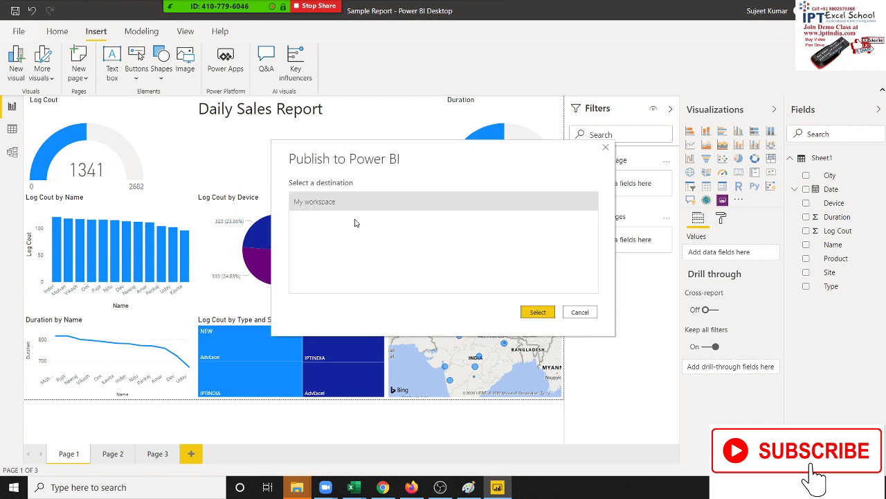
left_click(539, 313)
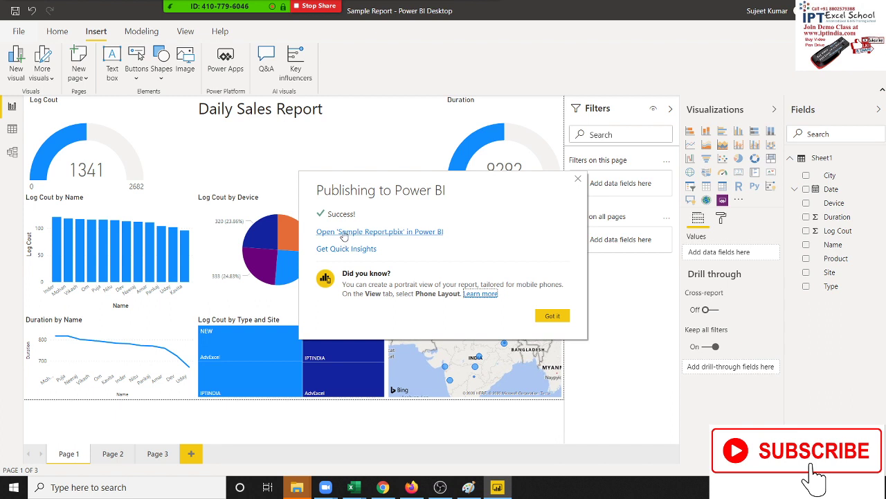
Step: Switch from Power BI Desktop over to the Google Chrome window
left_click(343, 234)
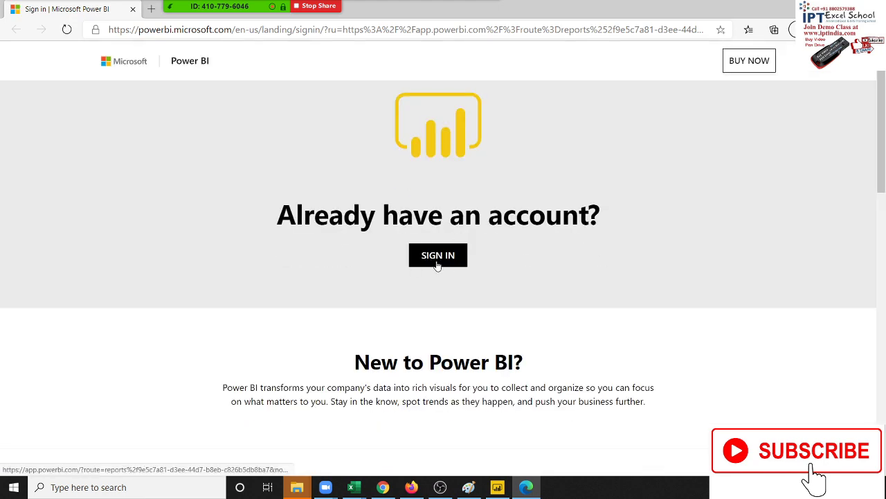
left_click(497, 487)
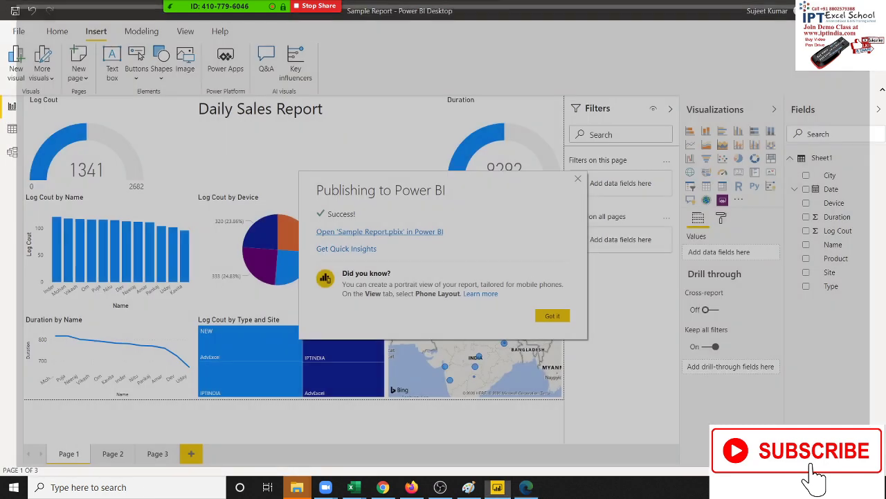
left_click(384, 486)
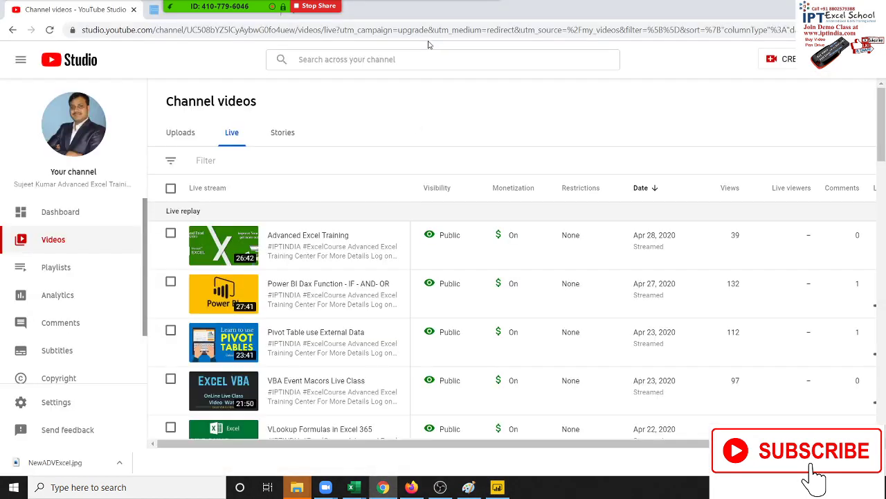
left_click(124, 14)
left_click(61, 95)
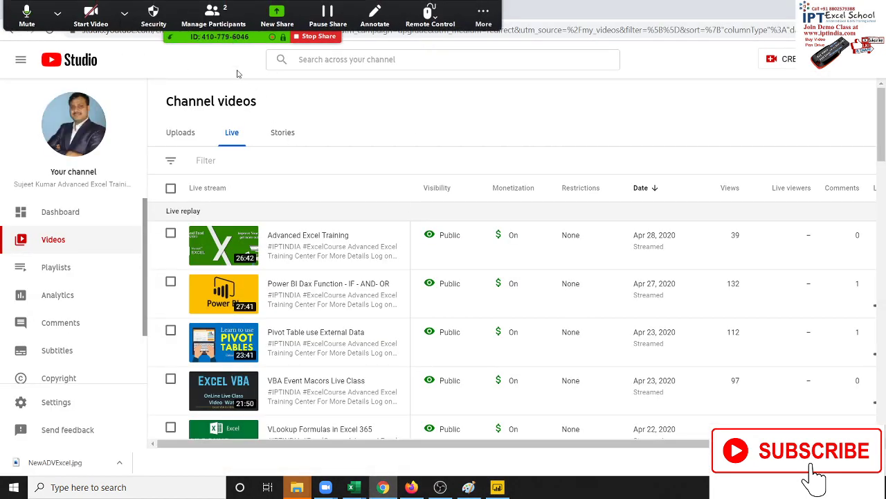
Step: Go to powerbi.microsoft.com in a new tab and sign in
left_click(292, 10)
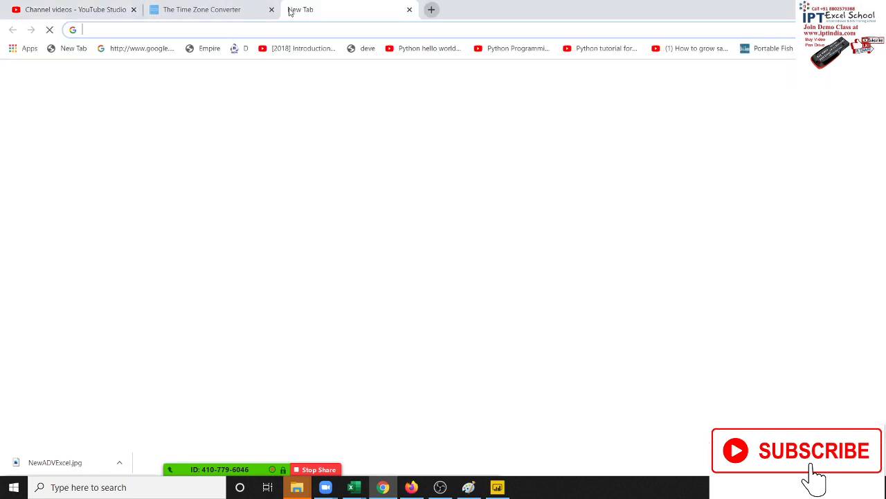
type("pow")
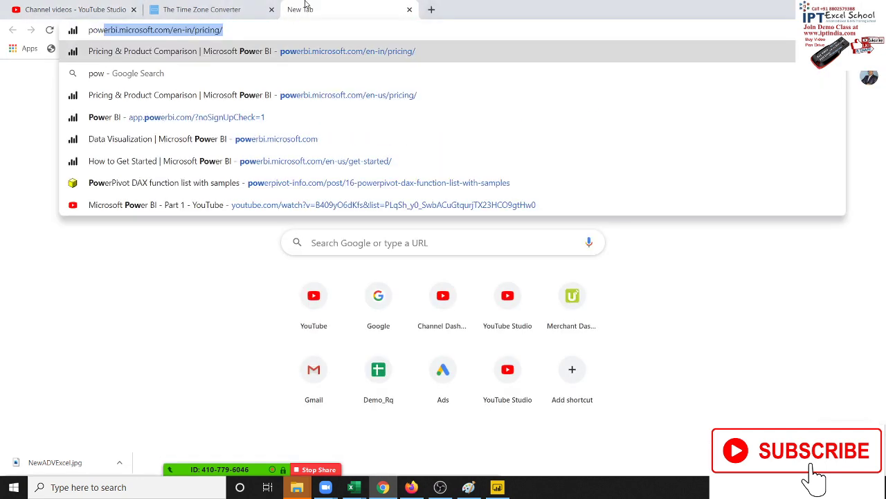
key("Return")
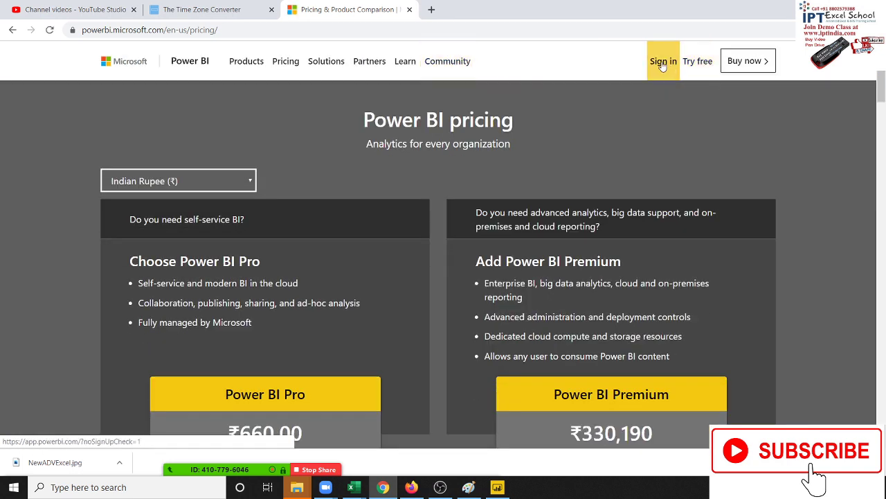
left_click(663, 64)
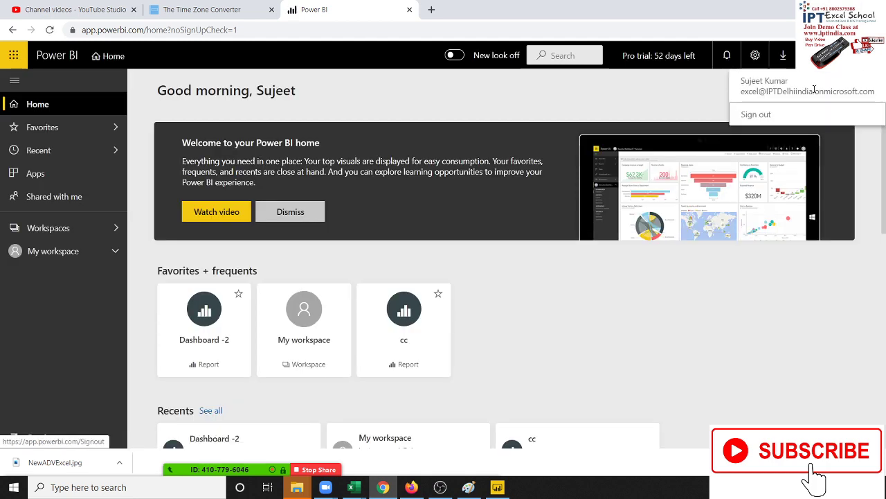
Step: Open Sample Report from the Reports list in My workspace
left_click(564, 374)
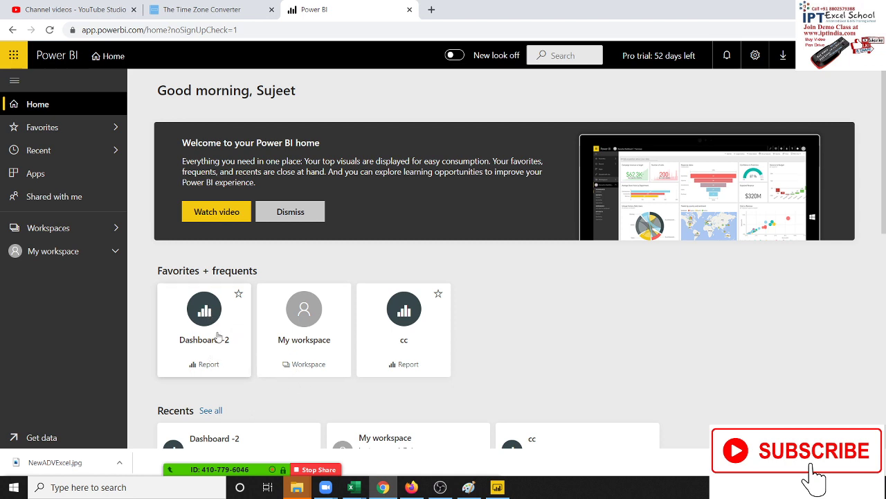
scroll(236, 394, "down", 2)
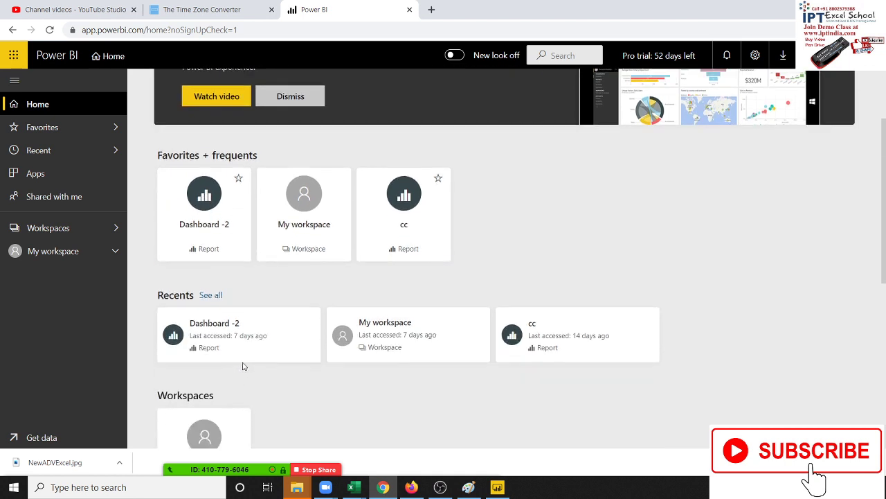
left_click(403, 332)
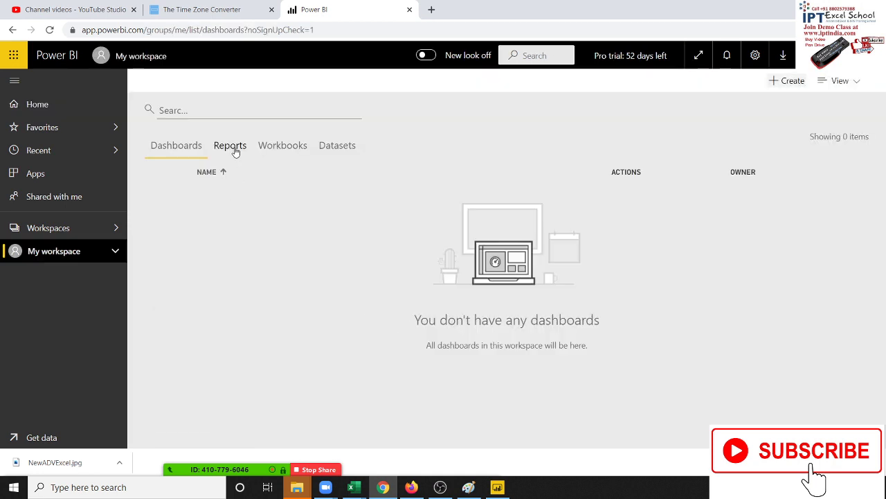
left_click(232, 147)
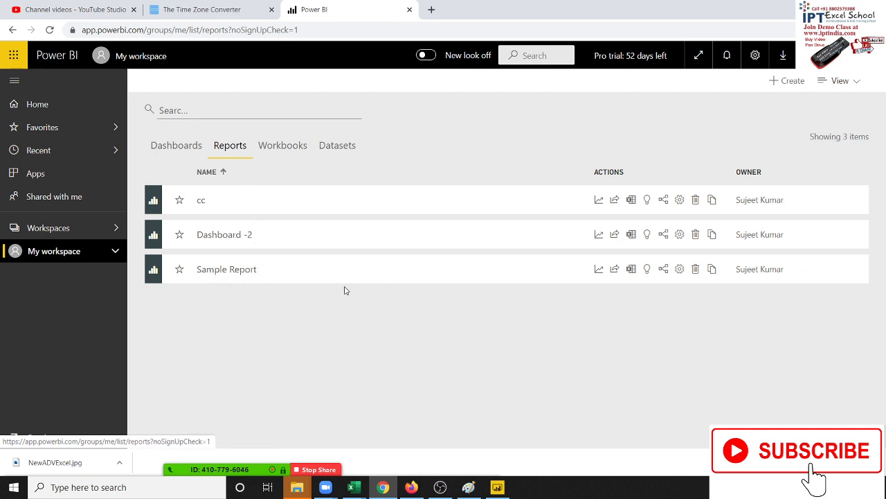
left_click(251, 270)
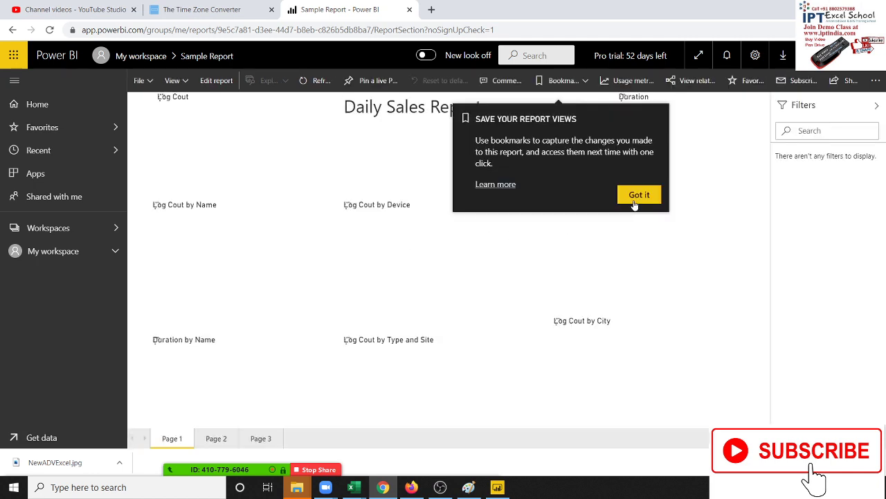
Step: Share Sample Report by granting access to the recipient's e-mail address
left_click(638, 196)
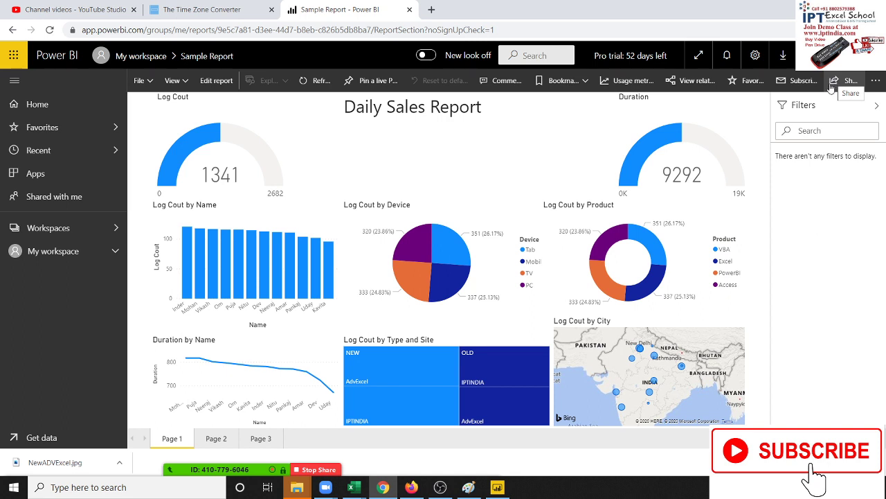
left_click(832, 86)
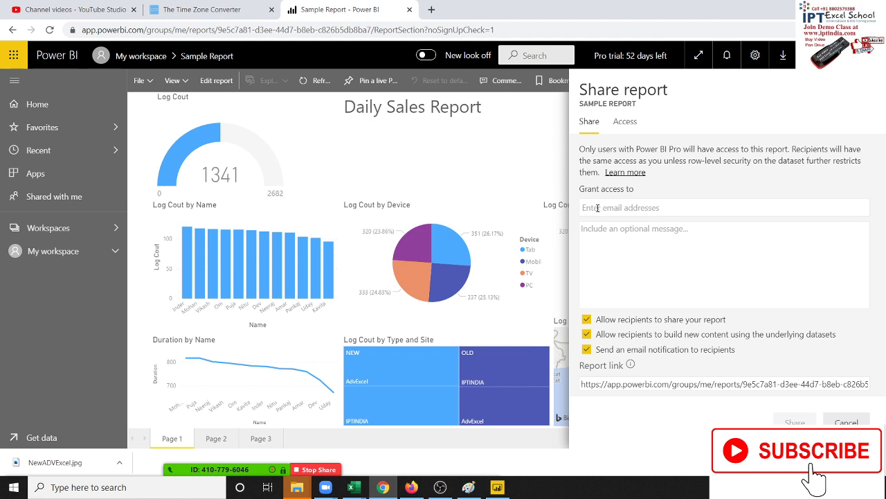
left_click(598, 207)
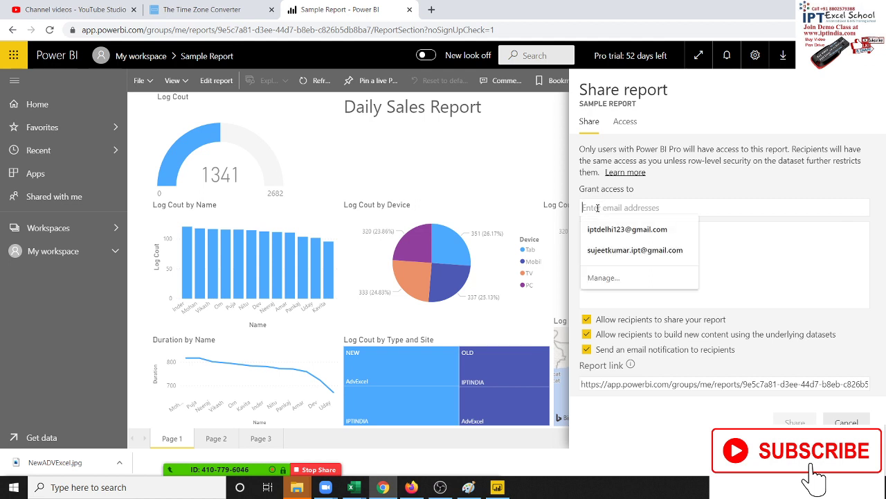
type("i")
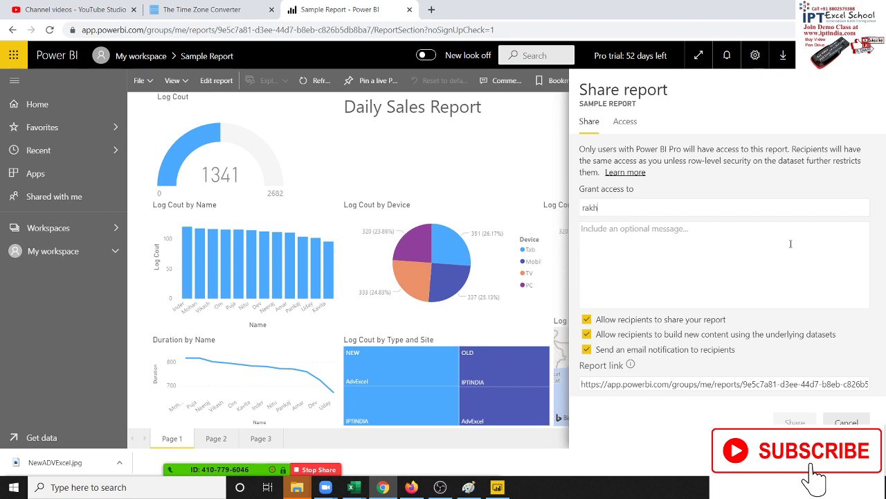
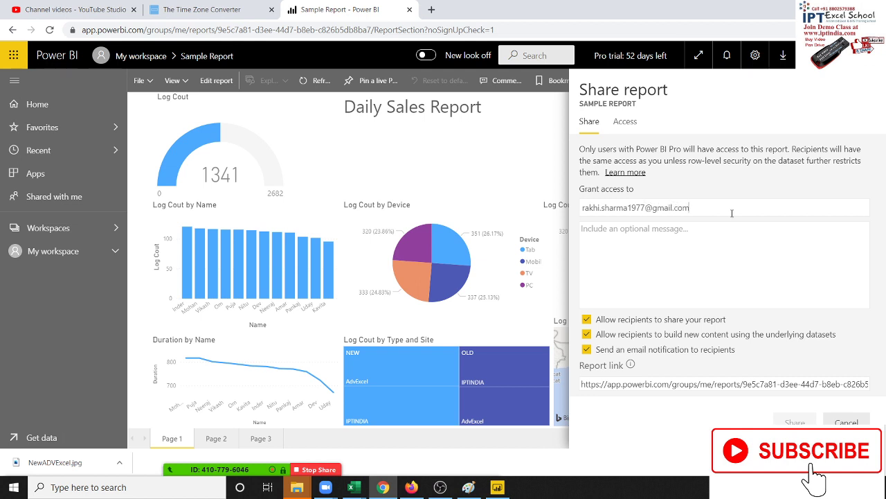
left_click(708, 241)
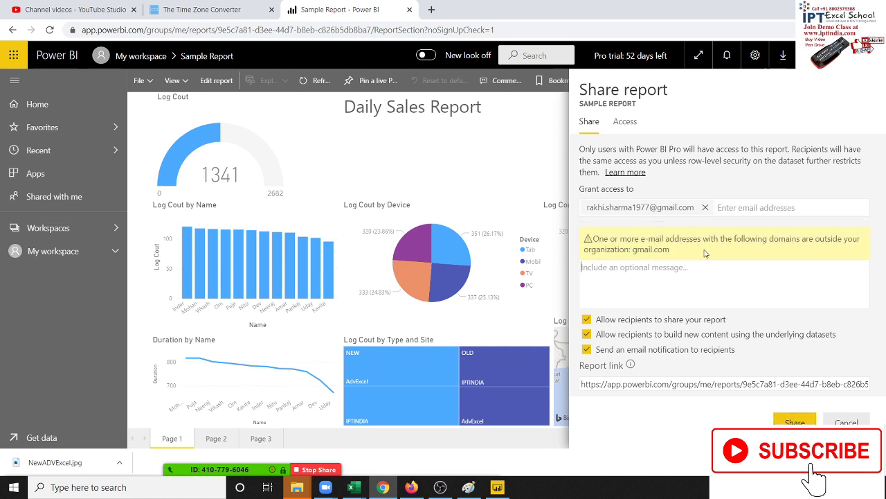
left_click(795, 420)
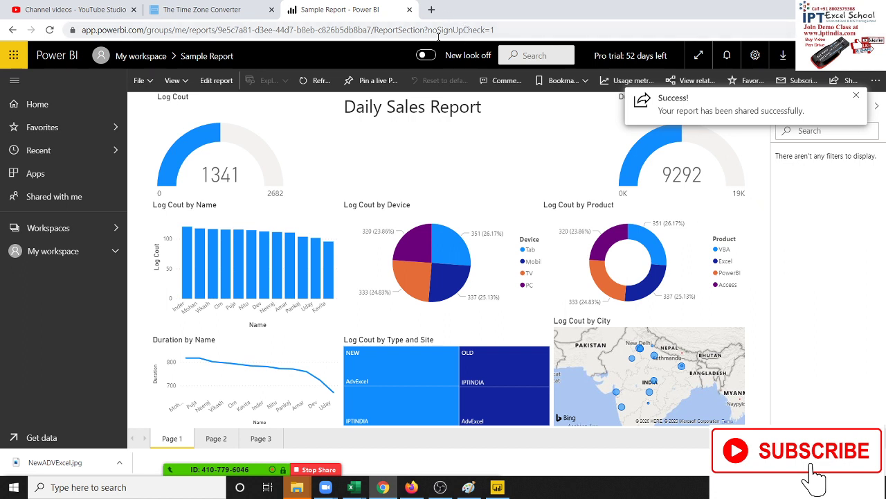
Step: View the Shared with me list, close the feedback survey, and go back to Home
left_click(54, 198)
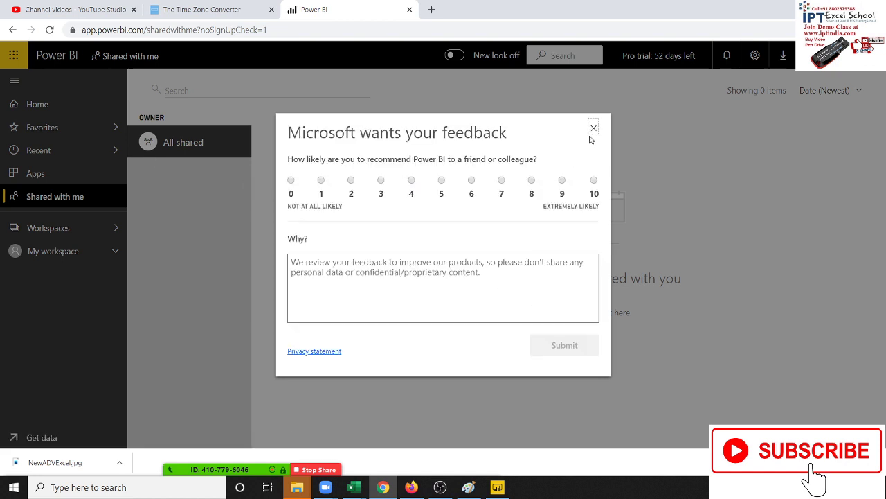
left_click(593, 129)
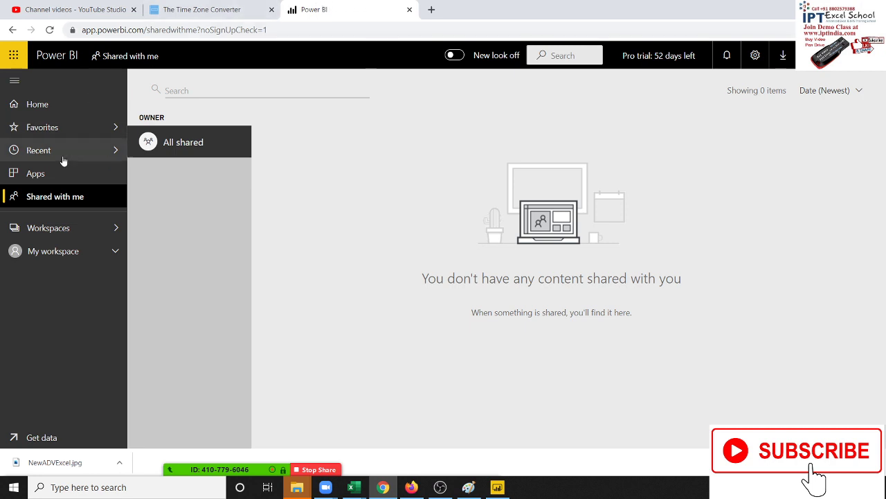
left_click(38, 109)
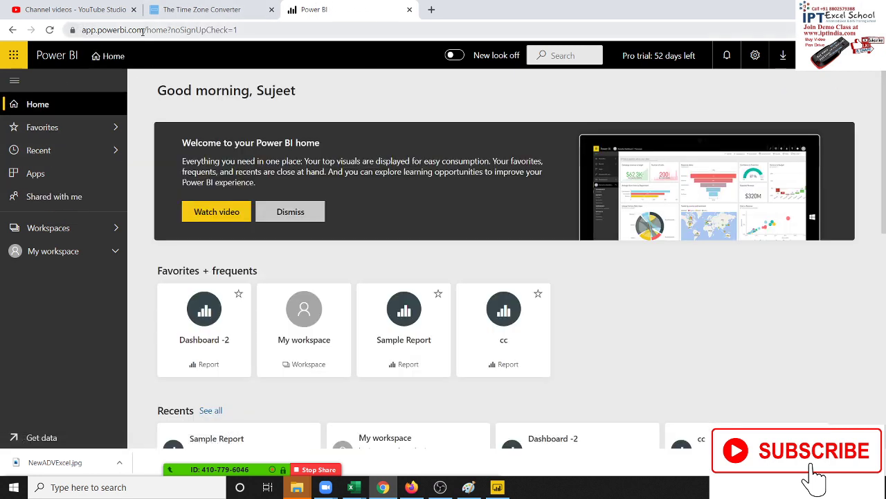
Step: Acknowledge Power BI Desktop's successful publish message and close its File menu
left_click_drag(143, 31, 80, 31)
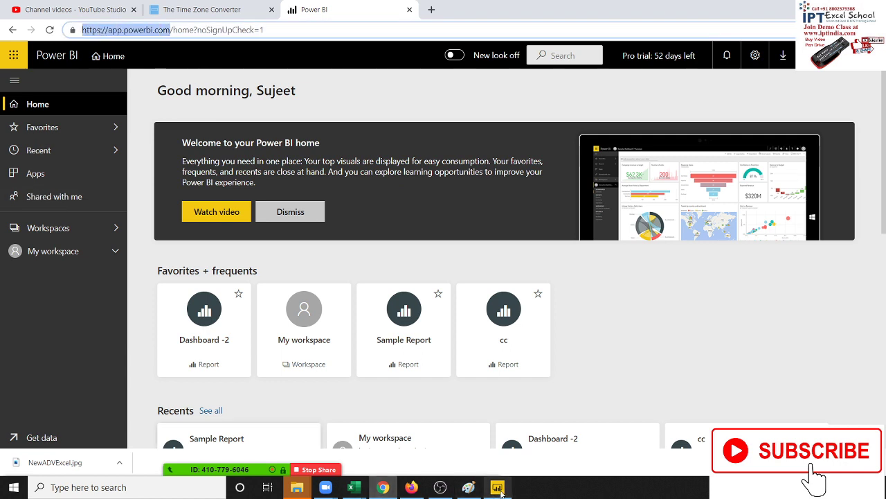
left_click(497, 426)
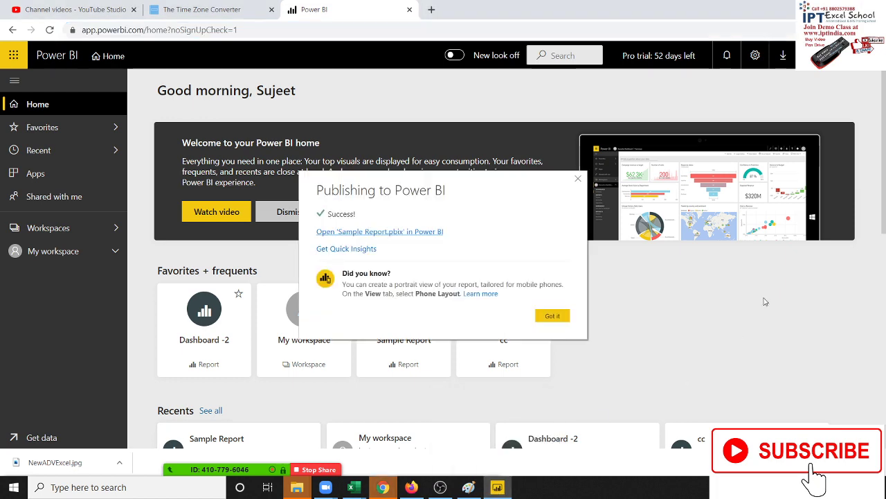
left_click(552, 316)
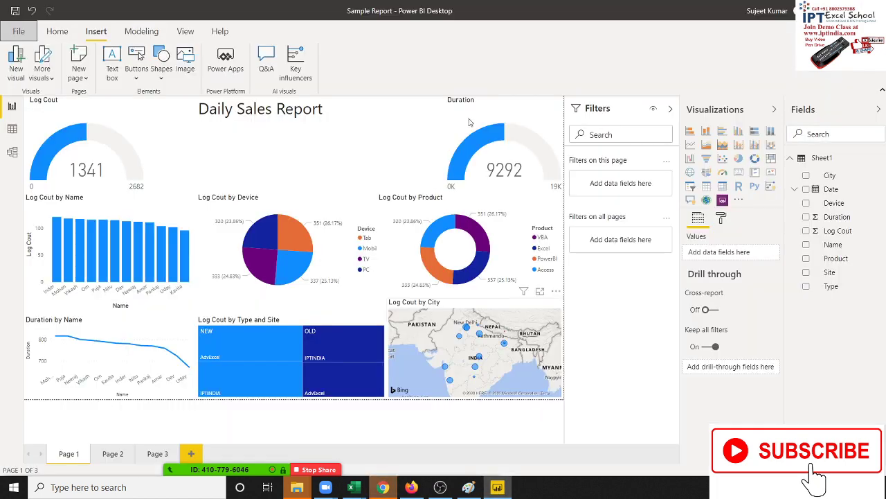
left_click(18, 31)
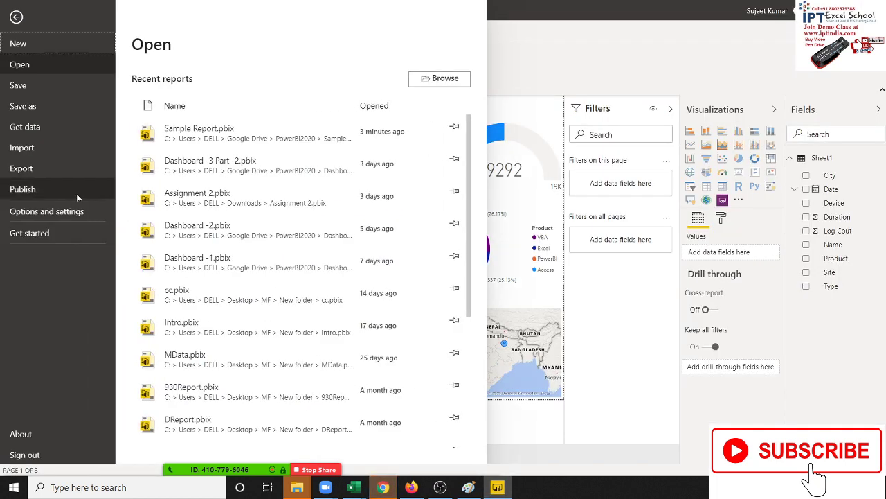
key("Escape")
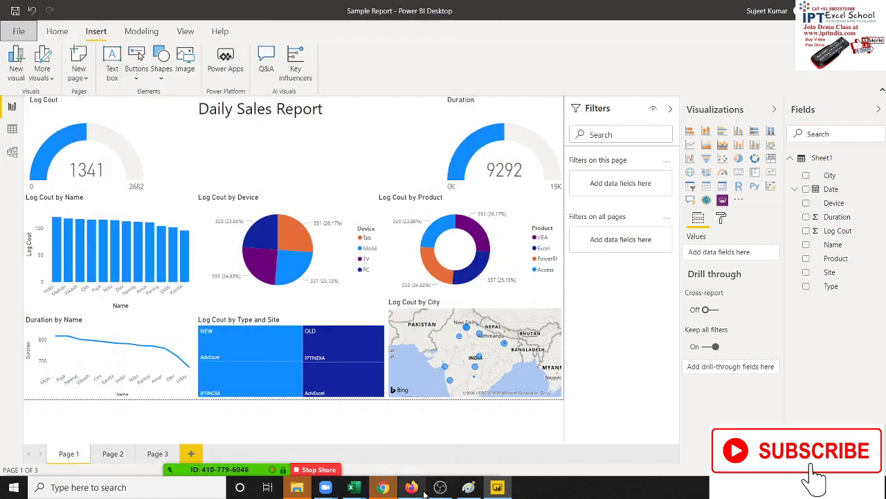
Step: Open Sample Report from Favorites + frequents on the home page and bring up its File menu
mouse_move(383, 486)
left_click(384, 433)
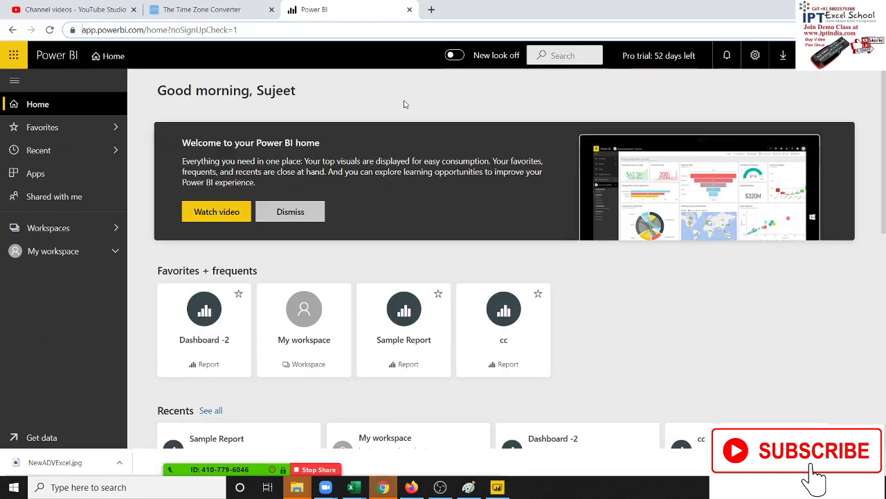
scroll(458, 205, "down", 1)
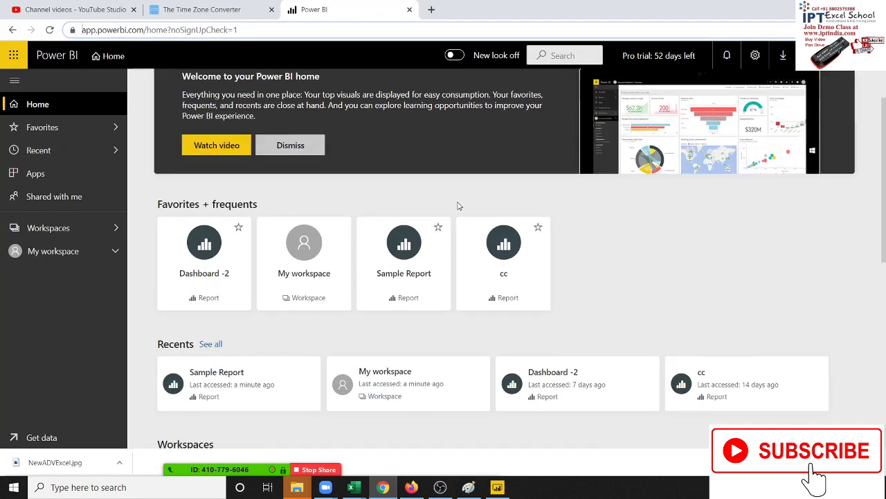
scroll(458, 206, "down", 4)
scroll(270, 238, "up", 5)
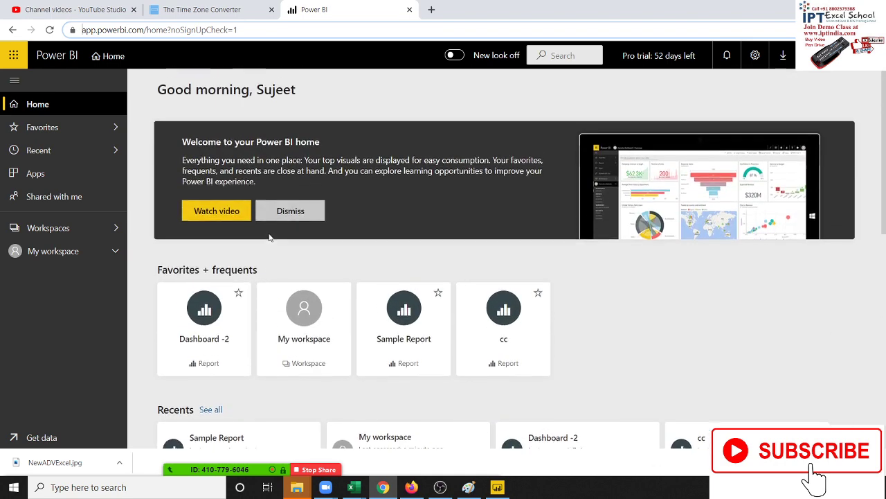
scroll(303, 364, "down", 1)
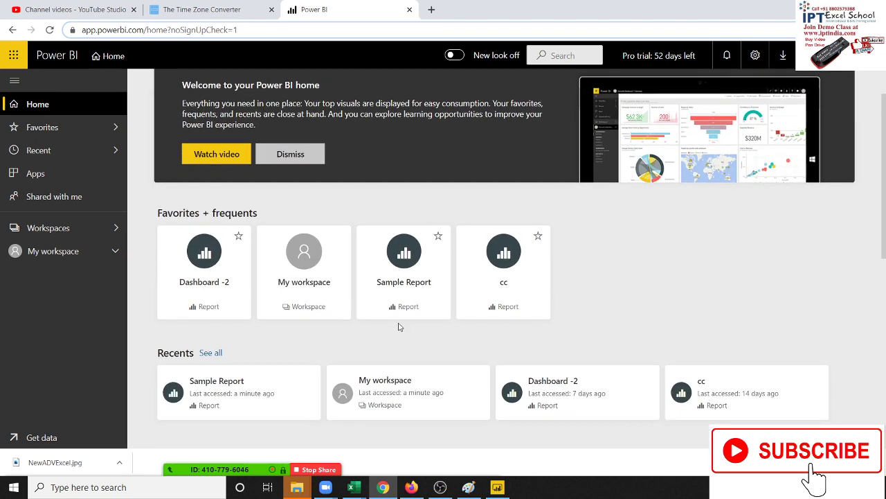
left_click(405, 273)
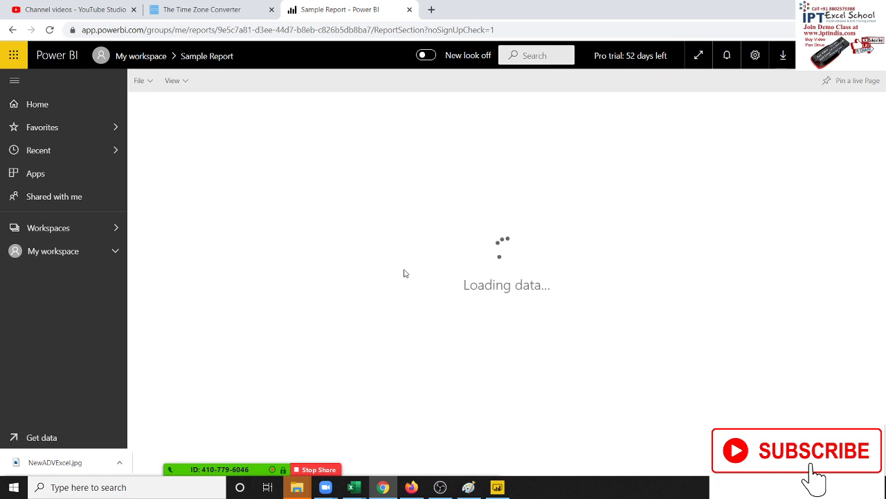
left_click(152, 81)
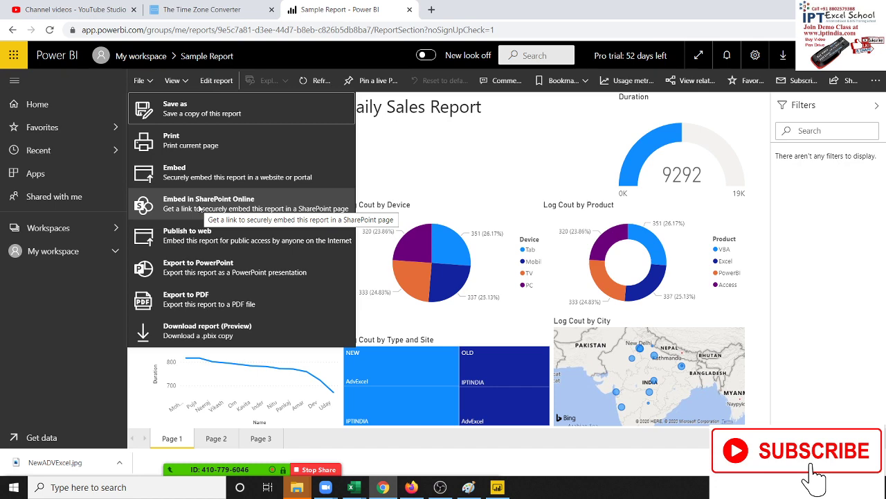
Step: Attempt File > Publish to web, open its Learn more article, and close the admin-approval message
left_click(199, 243)
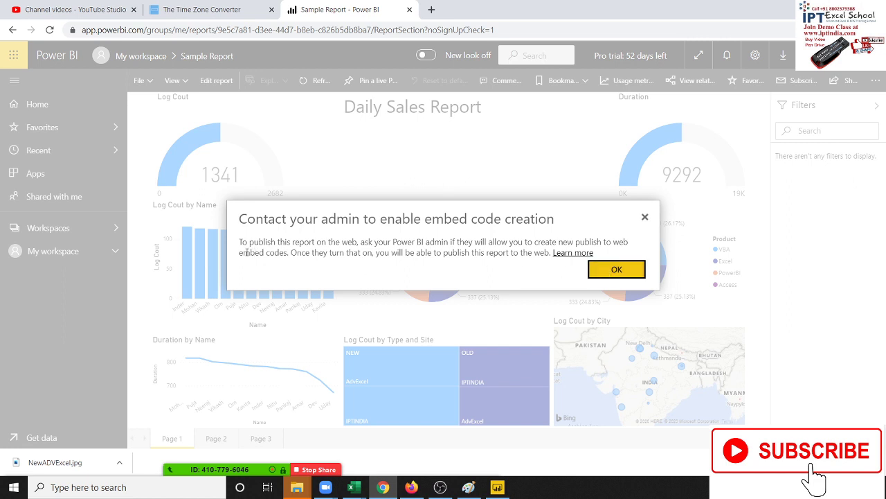
left_click_drag(247, 252, 279, 260)
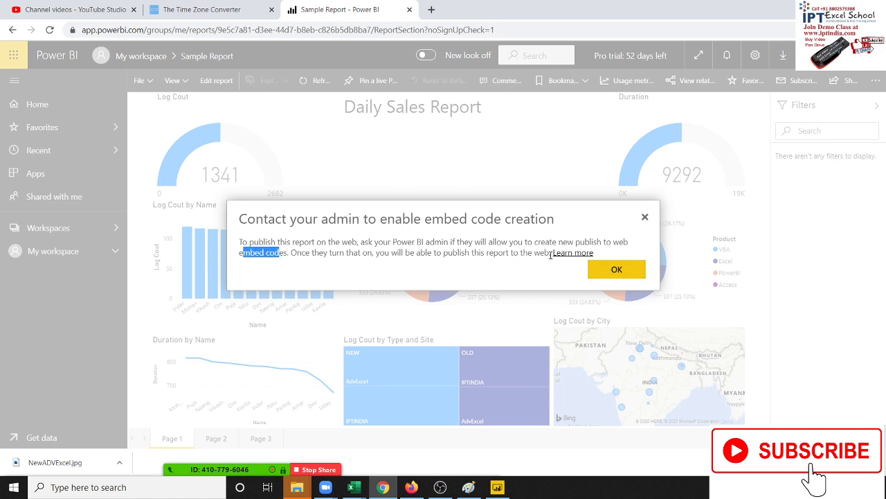
left_click(572, 255)
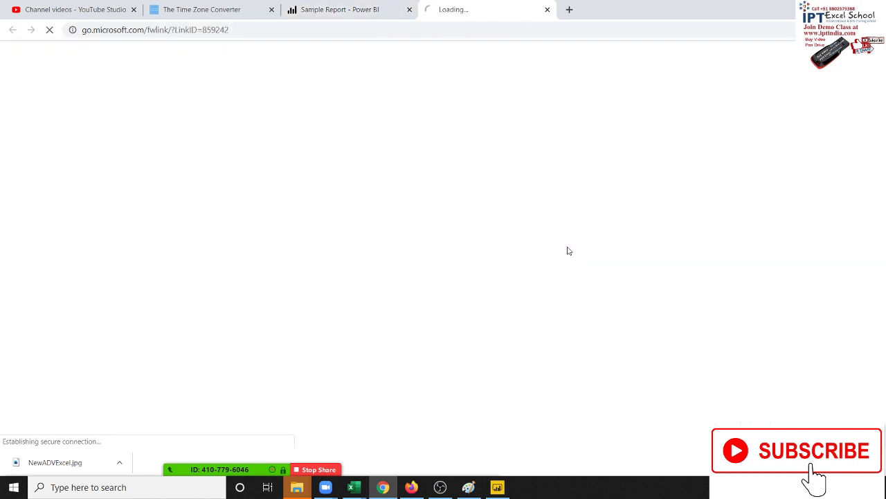
left_click(313, 8)
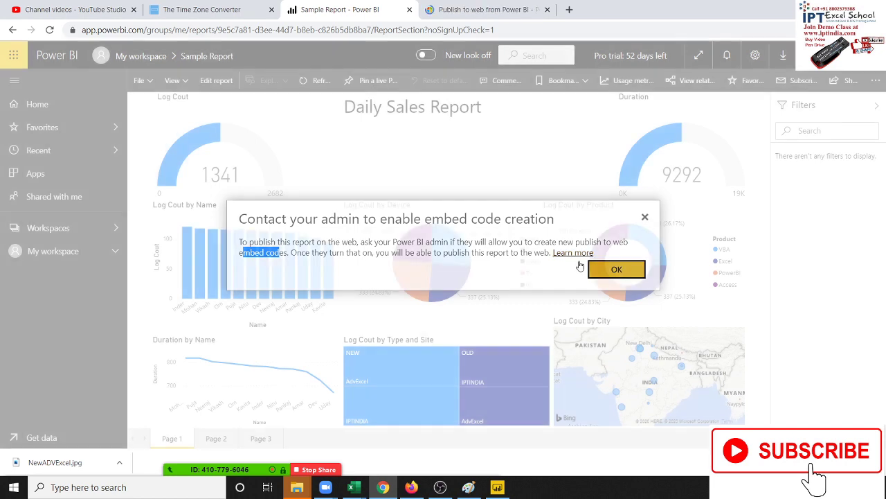
left_click(603, 269)
Step: Open the Admin app from the app launcher, then go back to Sample Report
left_click(9, 61)
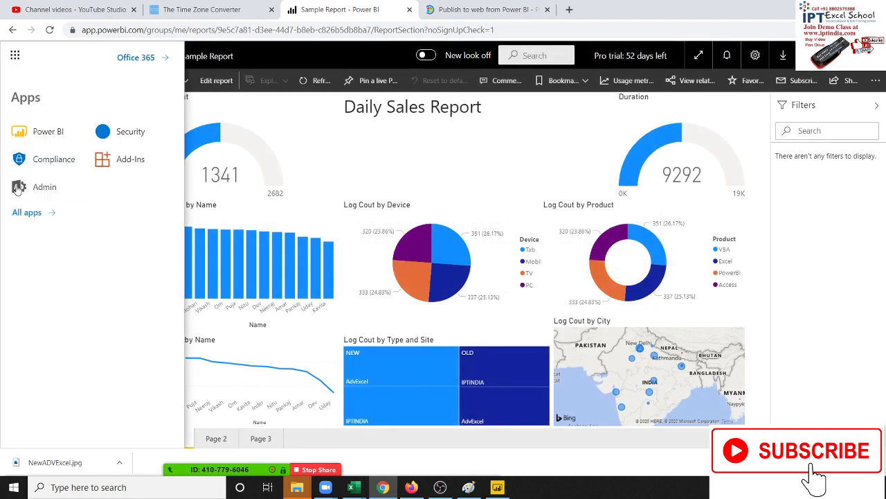
left_click(47, 185)
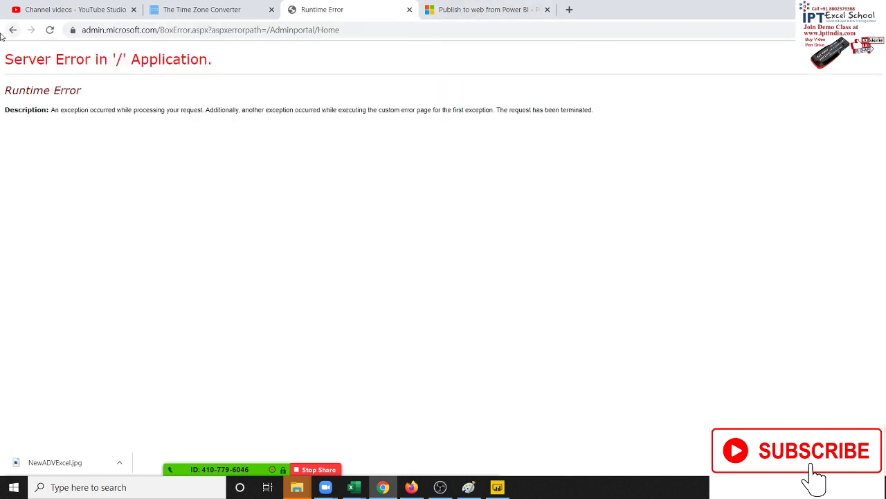
left_click(9, 31)
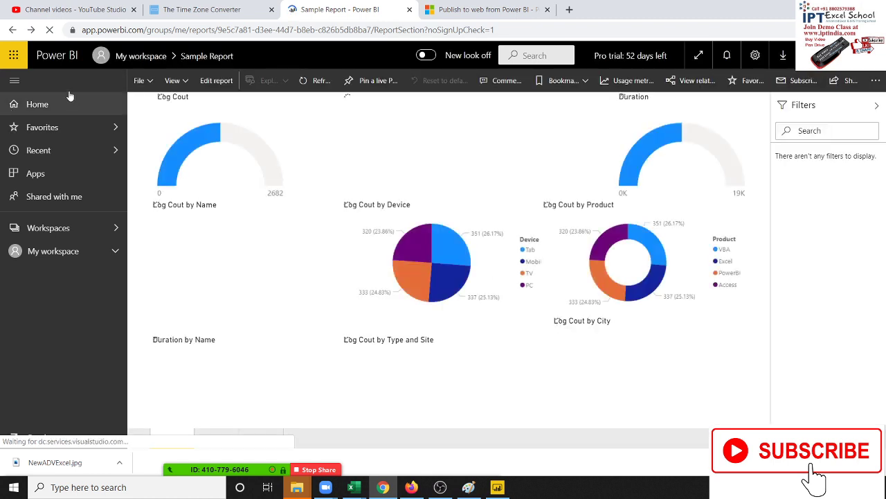
left_click(142, 80)
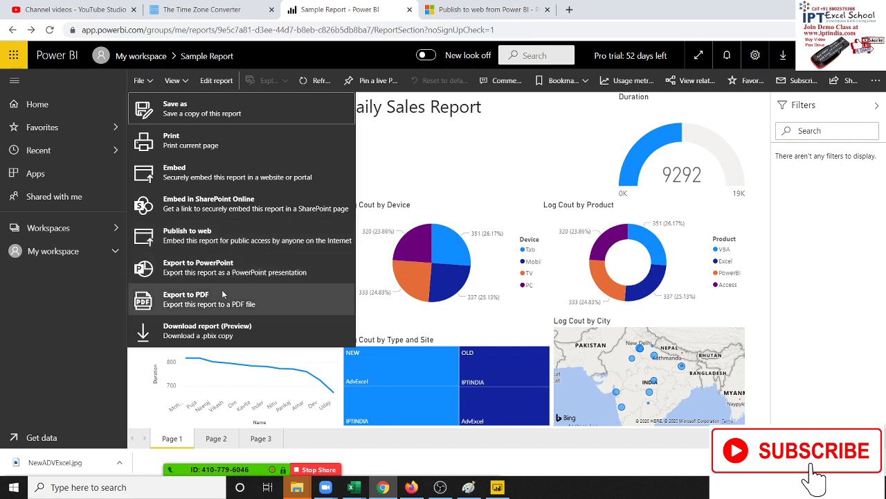
left_click(473, 127)
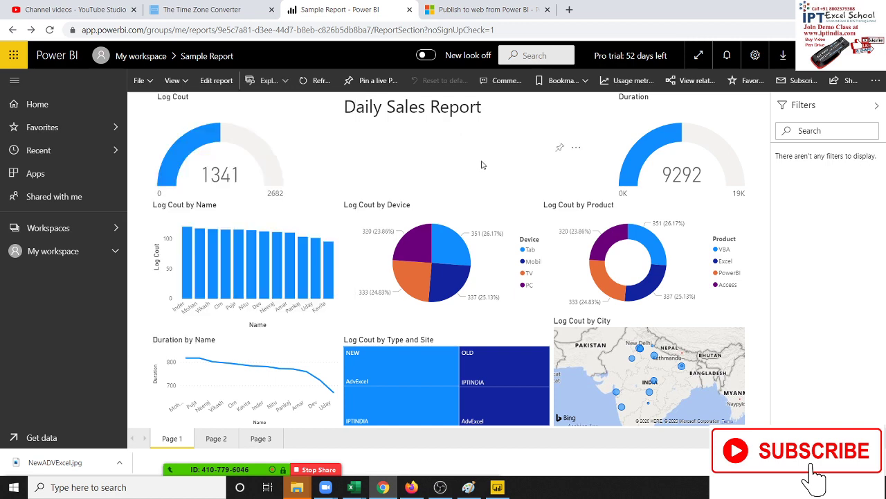
left_click(510, 493)
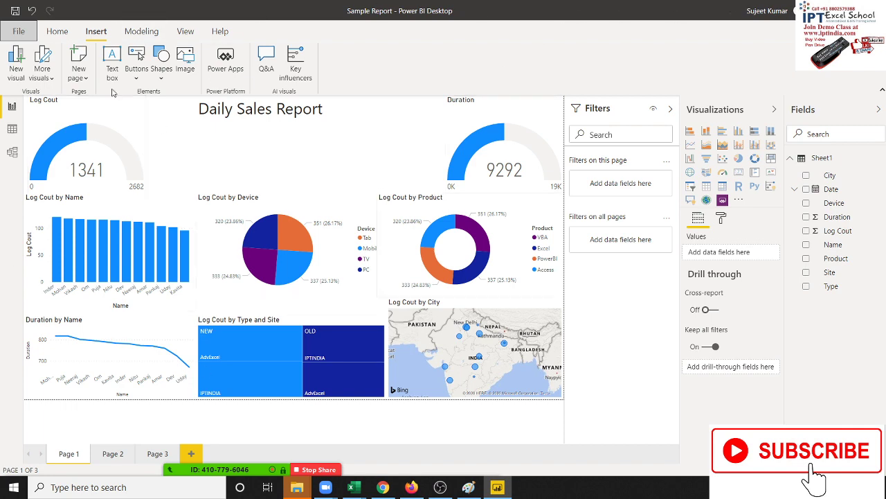
key("alt+Tab")
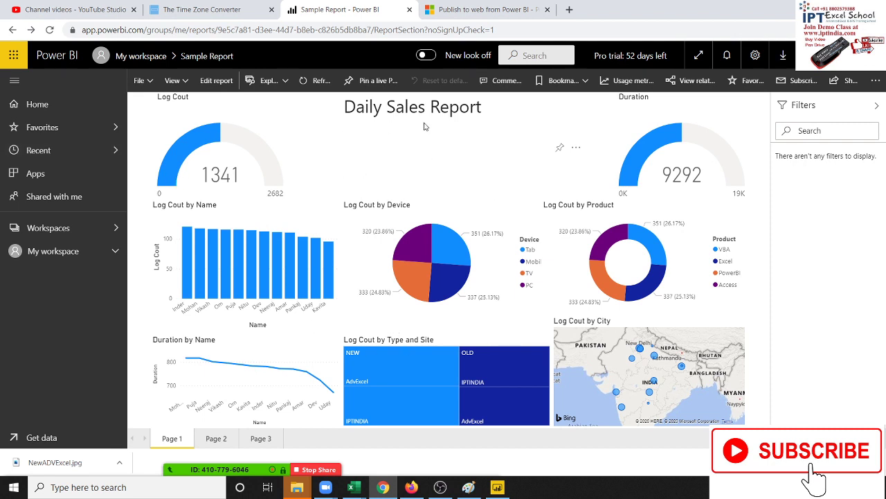
Step: In editing mode, add the date 28-Apr-2018 on a new line under the report title
left_click(230, 87)
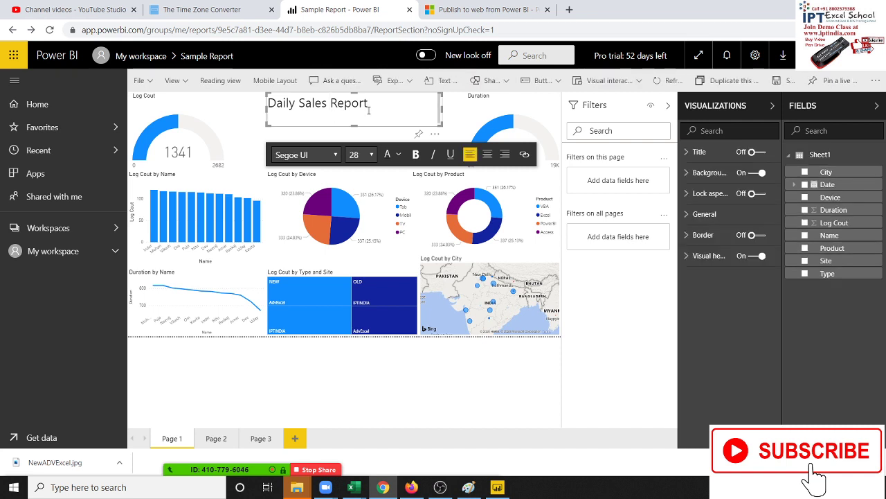
key("Return")
type("2")
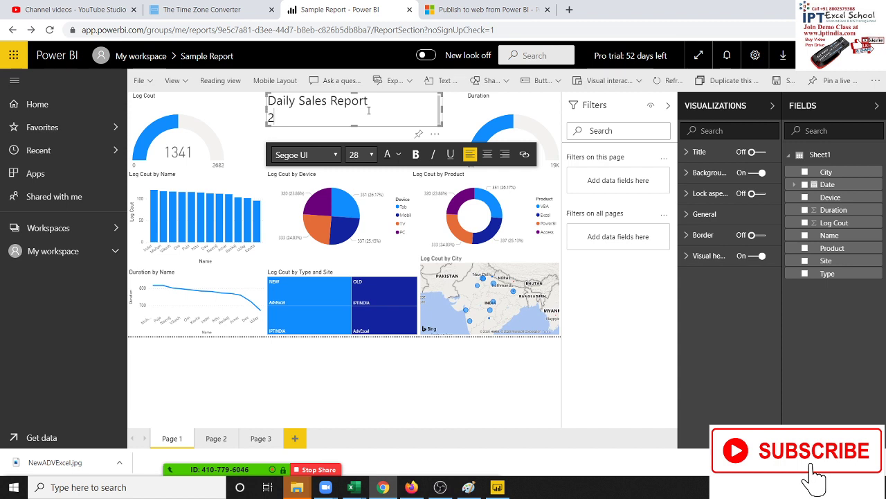
type("8-Apr-")
type("2018")
key("BackSpace")
key("BackSpace")
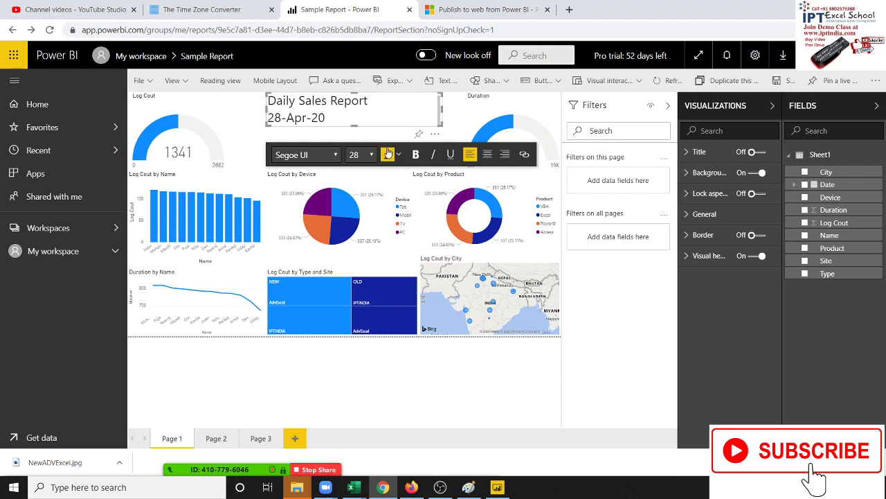
type("20")
left_click(246, 114)
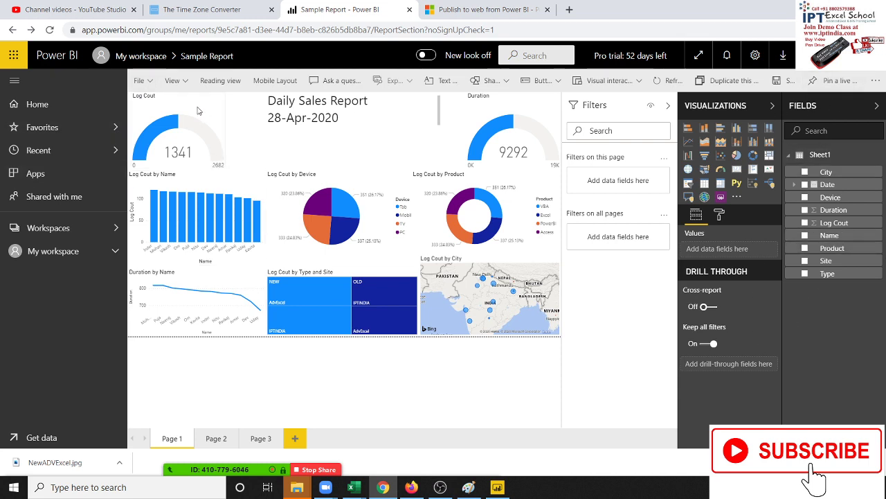
Step: Save the report online with File > Save, then switch to Power BI Desktop
left_click(142, 80)
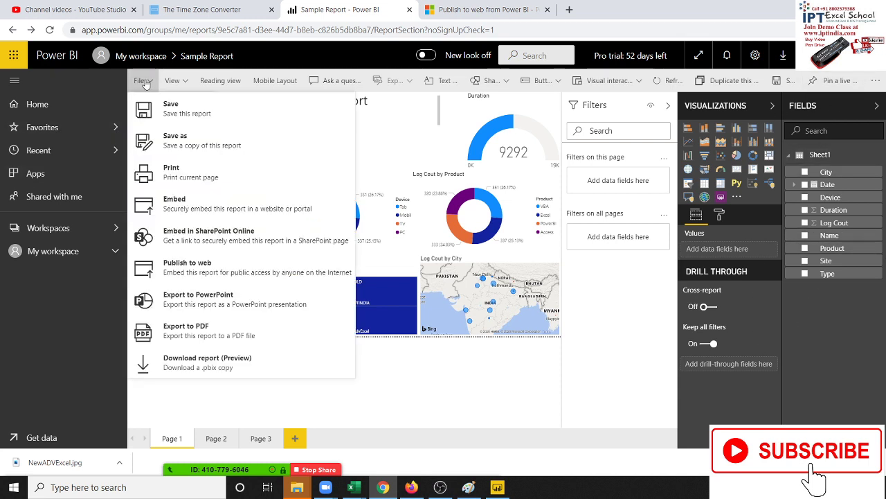
left_click(166, 111)
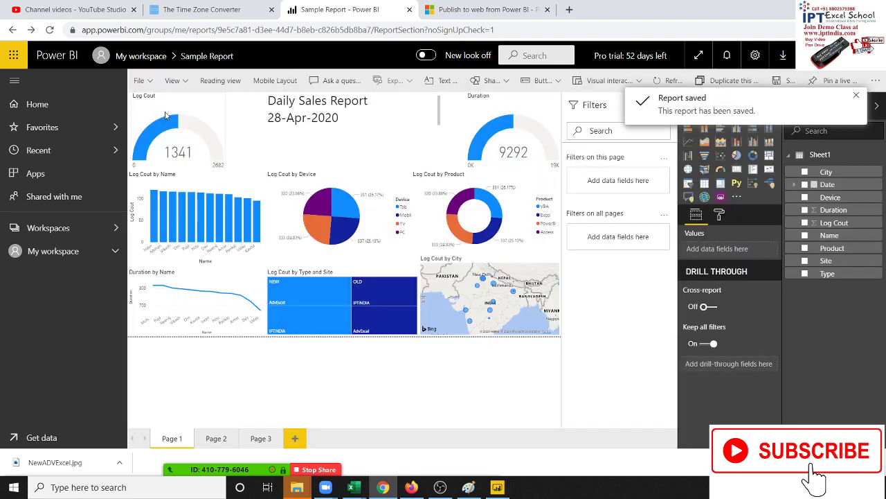
left_click(497, 487)
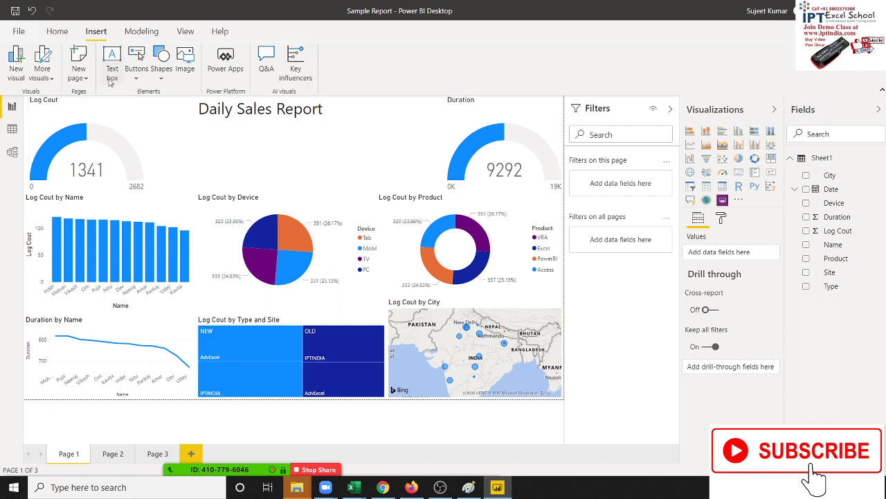
Step: Refresh the report's data from the Home tab, running the refresh several times
left_click(57, 32)
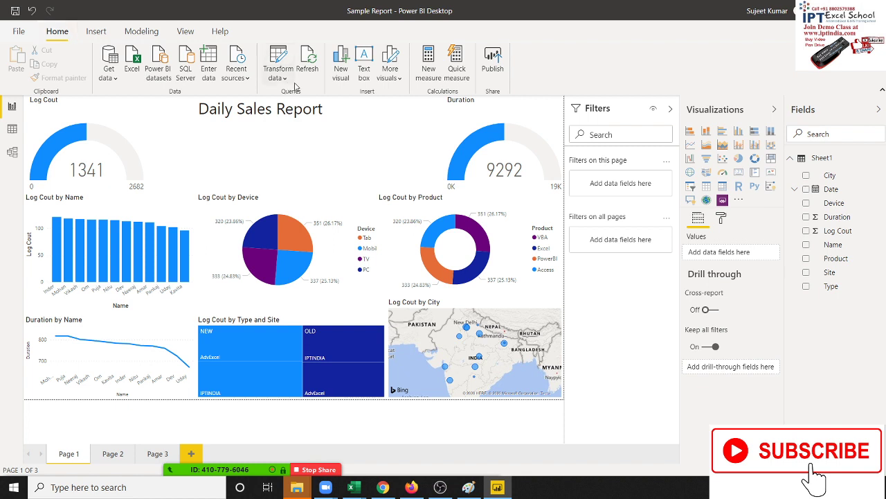
left_click(312, 64)
left_click(317, 67)
left_click(317, 67)
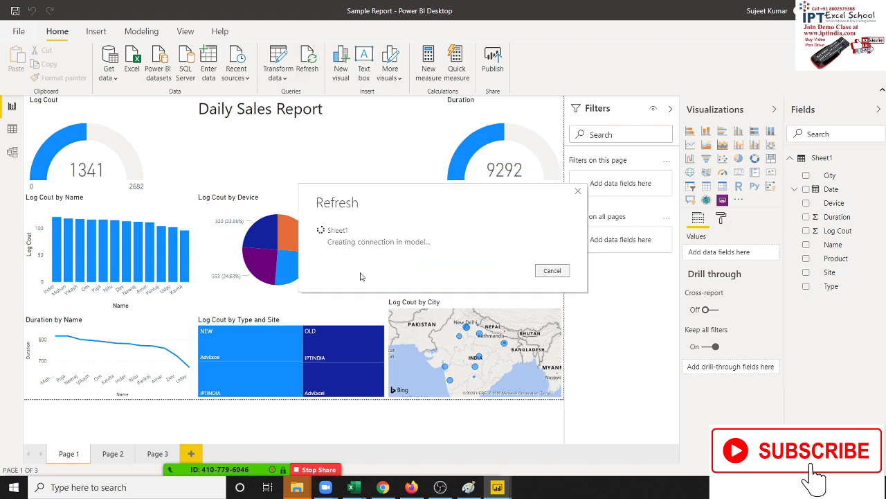
Step: Switch between the browser and Desktop windows, then show the Get data list of common sources
left_click(503, 487)
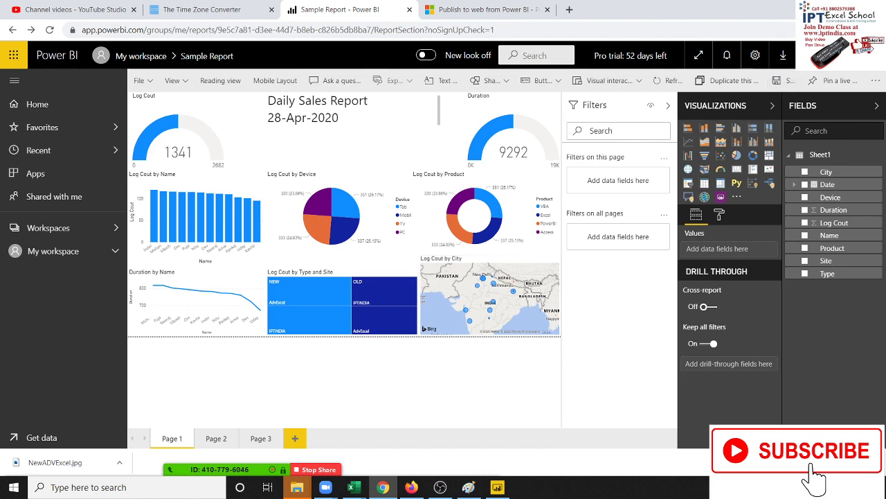
left_click(383, 487)
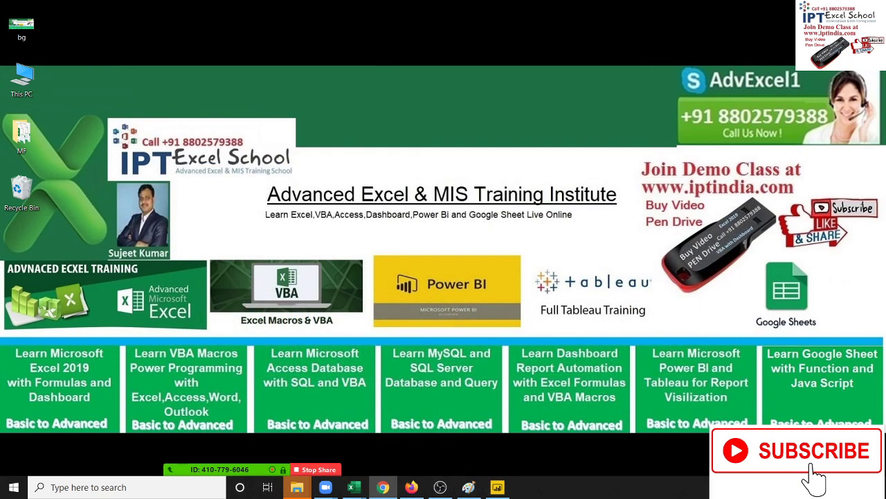
left_click(496, 486)
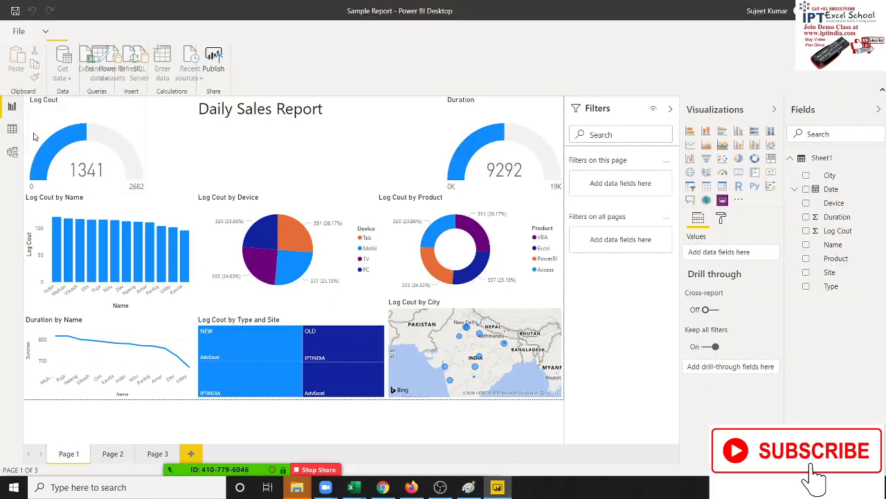
left_click(109, 74)
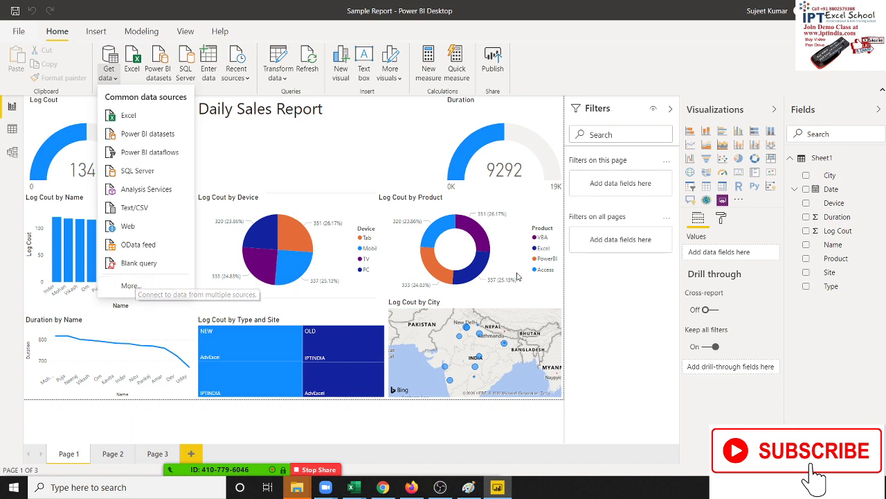
Step: Close the Get data list and switch to Data view showing Sheet1's 457 rows
left_click(136, 285)
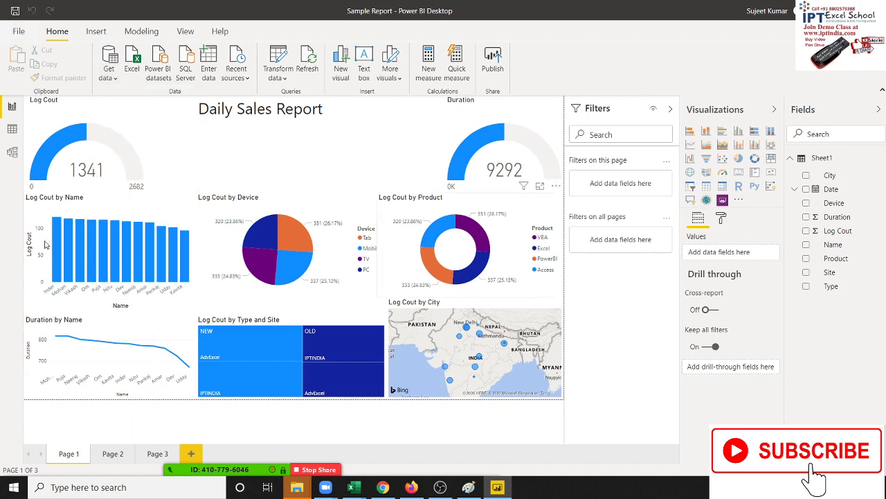
left_click(12, 133)
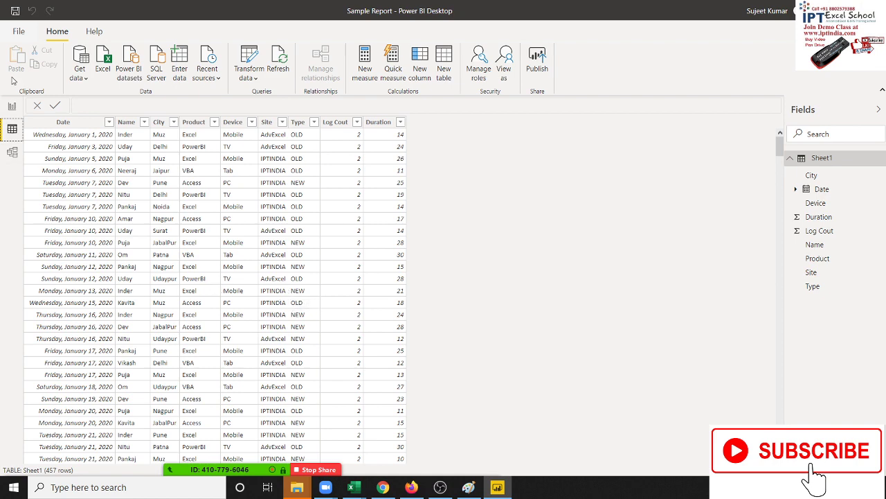
left_click(10, 107)
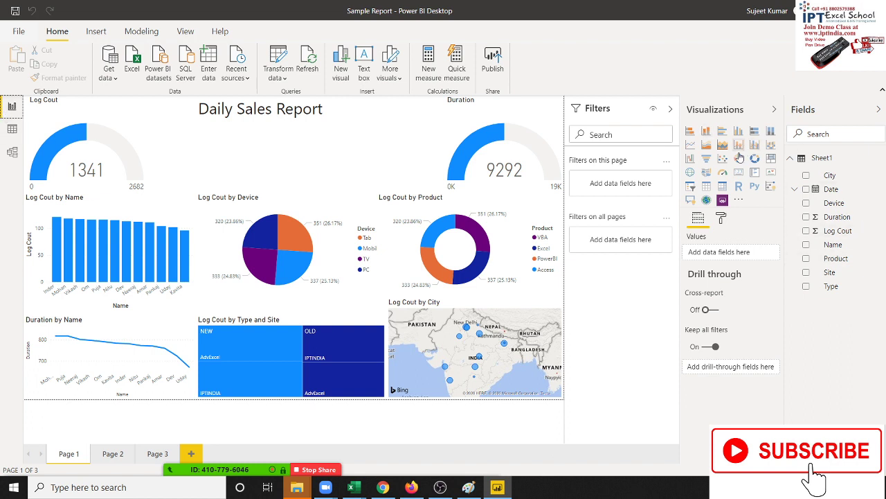
left_click(551, 145)
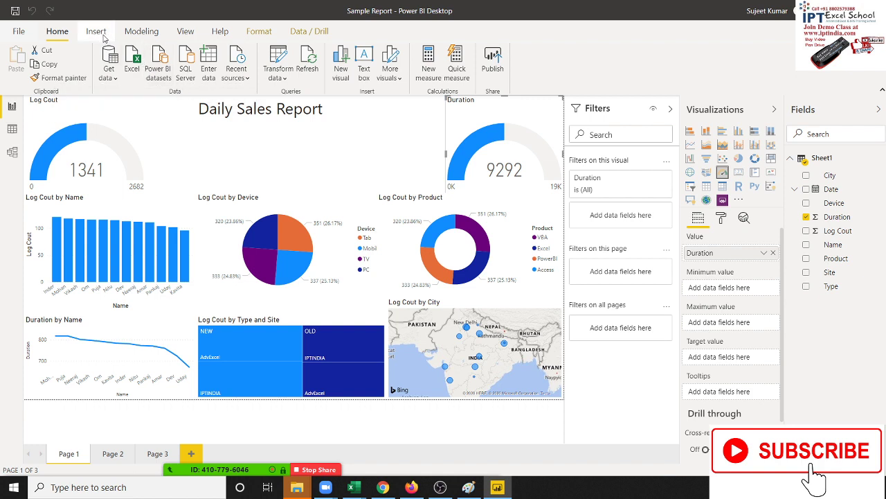
left_click(139, 35)
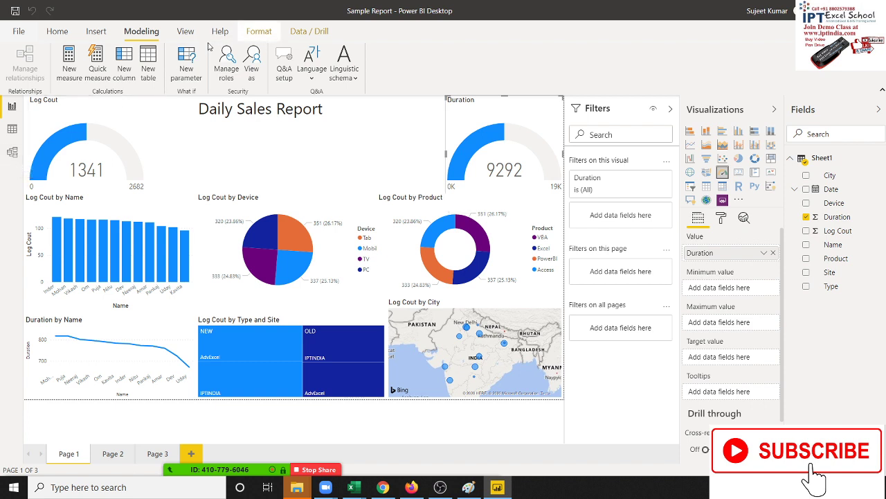
left_click(71, 38)
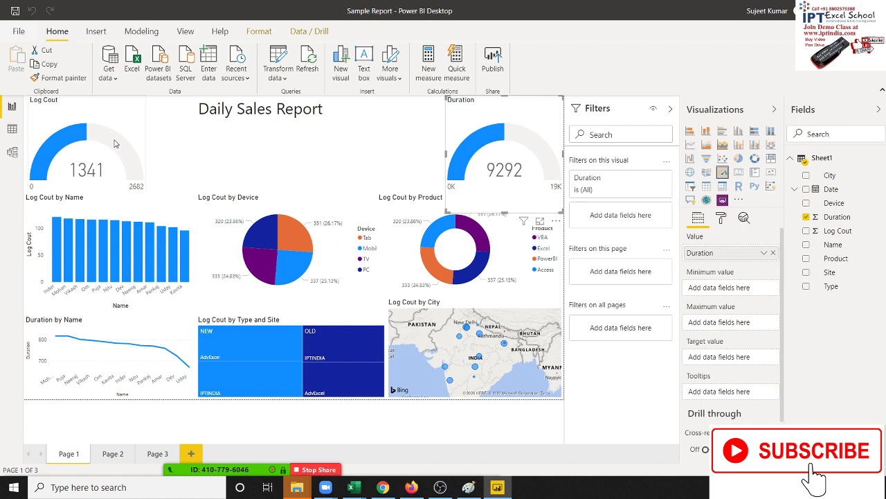
left_click(12, 128)
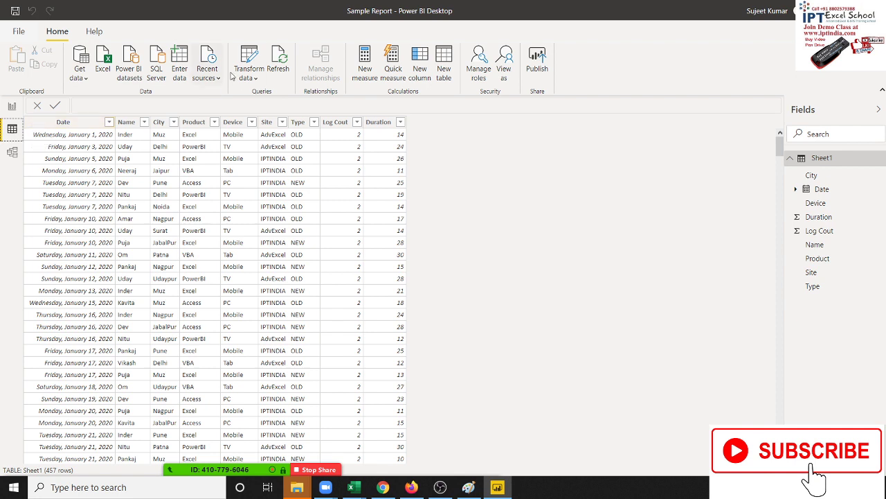
left_click(256, 79)
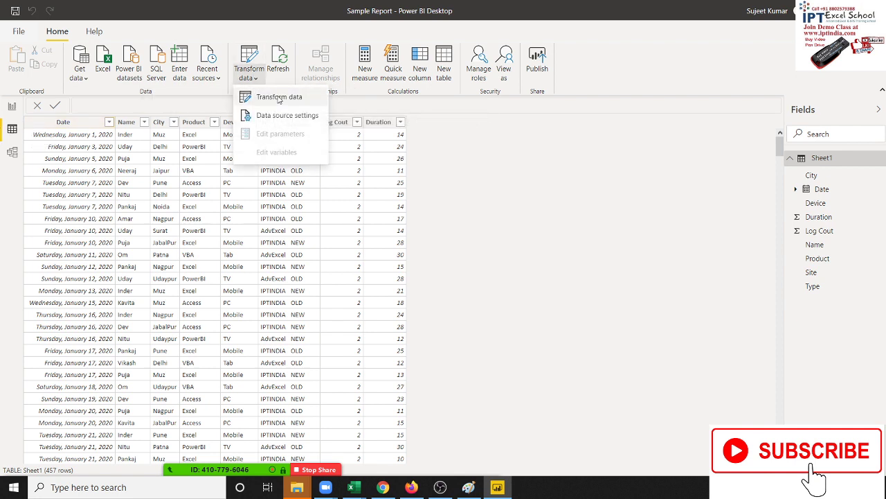
left_click(277, 101)
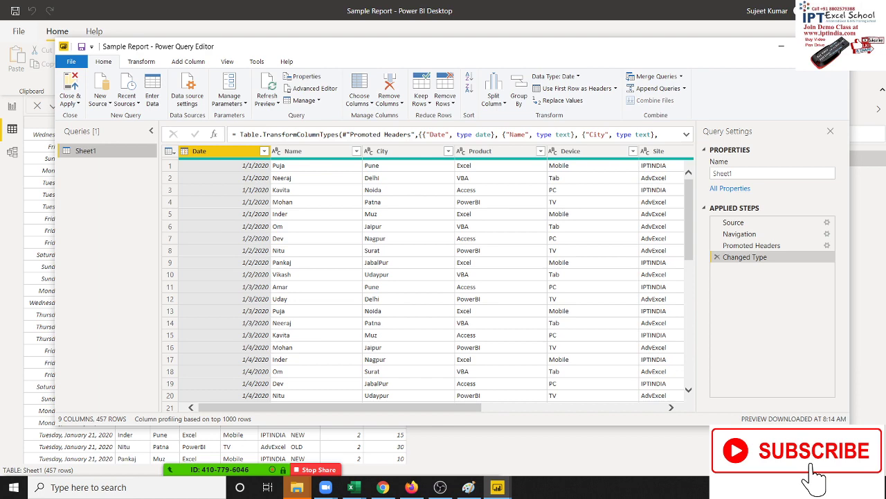
left_click(844, 47)
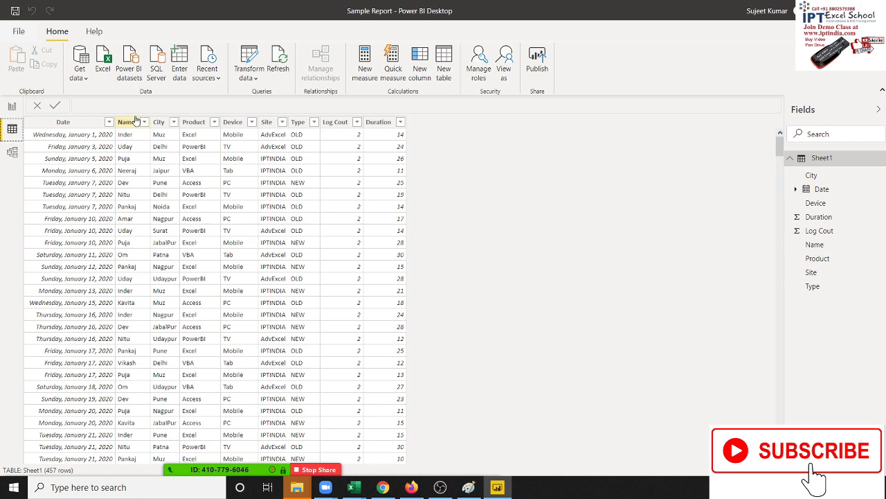
Step: Switch to Report view to show Page 1 with gauges reading 1341 and 9292
left_click(12, 106)
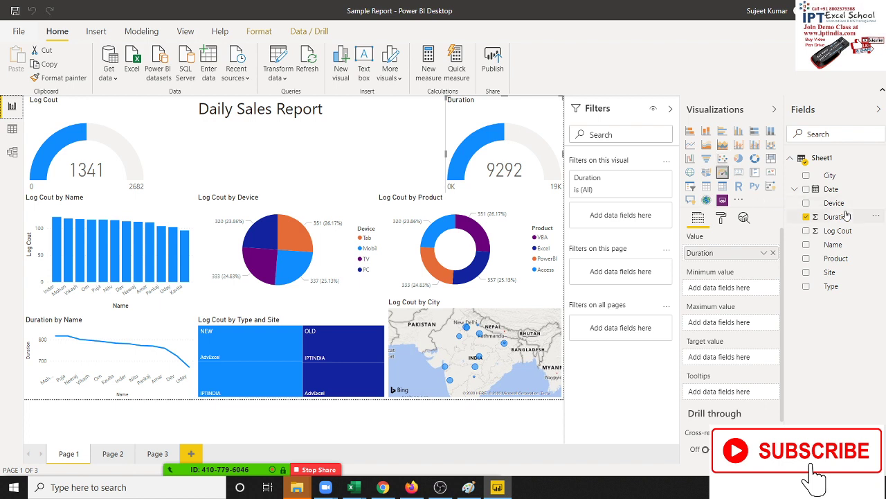
Step: Open and close Get data, deselect the Duration gauge, and show the Insert and Modeling tabs
left_click(115, 78)
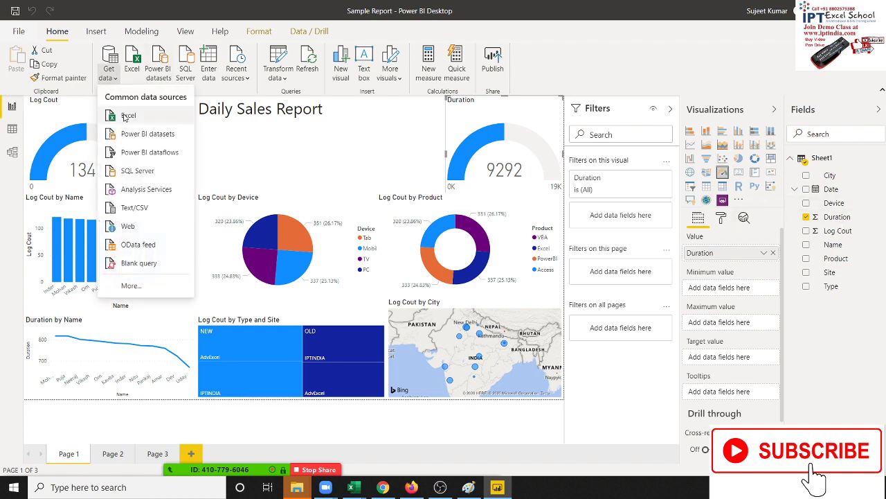
left_click(349, 145)
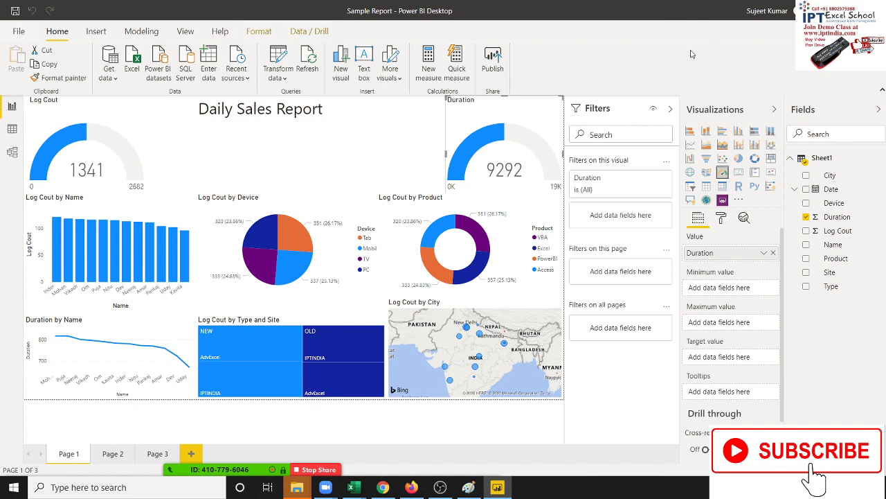
left_click(312, 160)
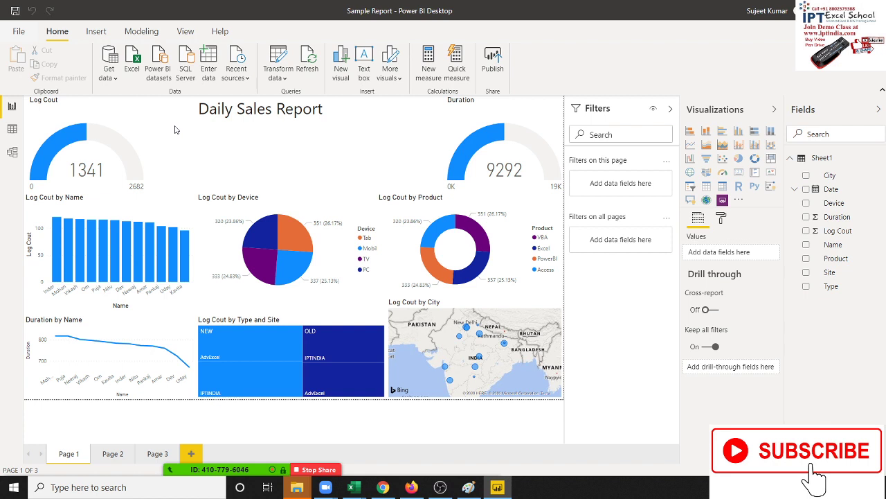
left_click(97, 31)
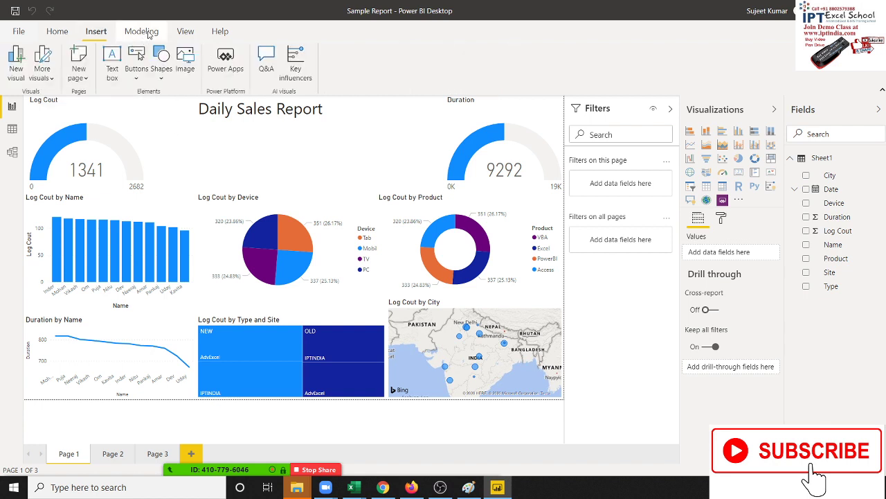
left_click(146, 32)
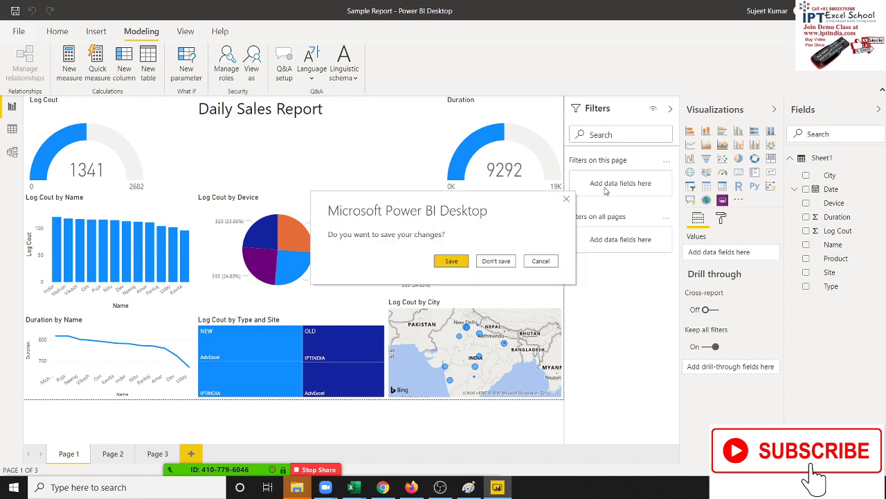
Step: Close the save-changes prompt with its X and switch to the blank Page 2
left_click(567, 200)
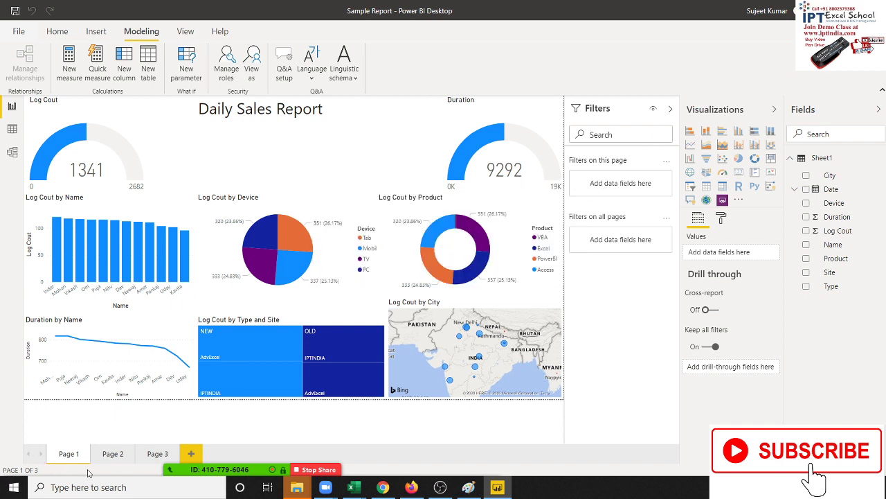
left_click(109, 461)
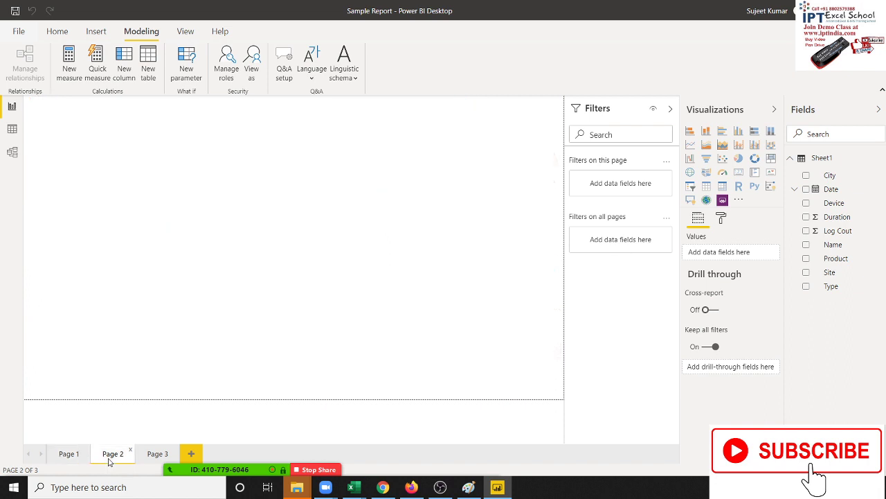